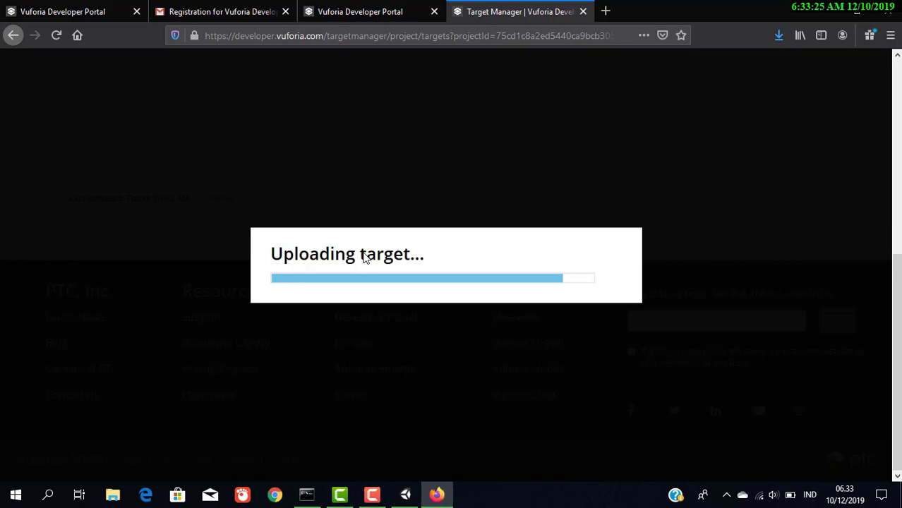
# Download the full target database for the Unity Editor platform and save target.unitypackage to disk.
pyautogui.scroll(-2, 364, 253)
pyautogui.scroll(1, 364, 253)
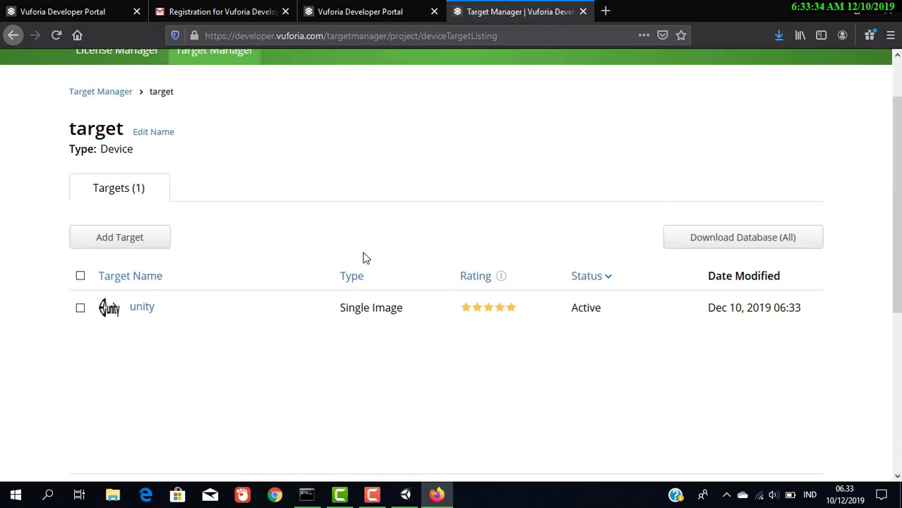
pyautogui.click(725, 238)
pyautogui.click(305, 239)
pyautogui.click(544, 283)
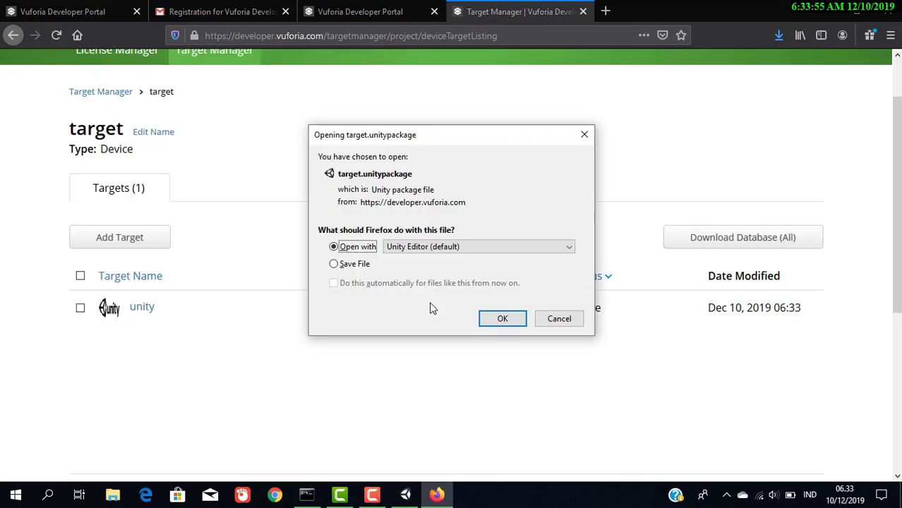
pyautogui.click(351, 265)
pyautogui.click(501, 318)
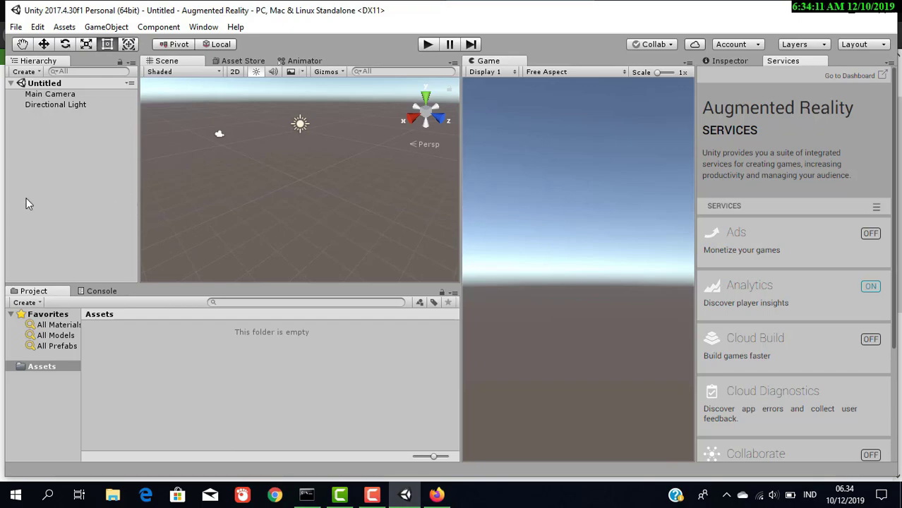
# Switch to Unity and add a Vuforia AR Camera to the scene, importing the Vuforia assets.
pyautogui.rightClick(66, 169)
pyautogui.moveTo(113, 394)
pyautogui.click(212, 246)
pyautogui.click(486, 269)
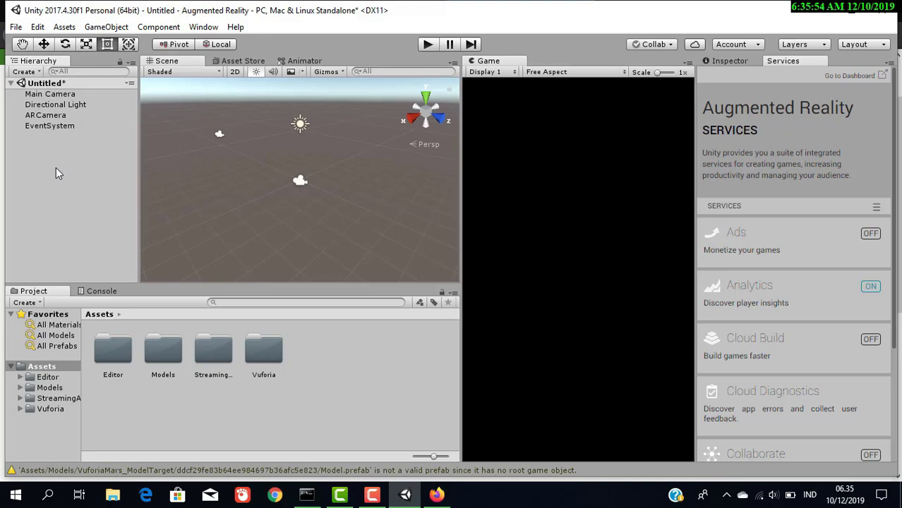
# Add a Vuforia image target to the scene hierarchy.
pyautogui.rightClick(56, 167)
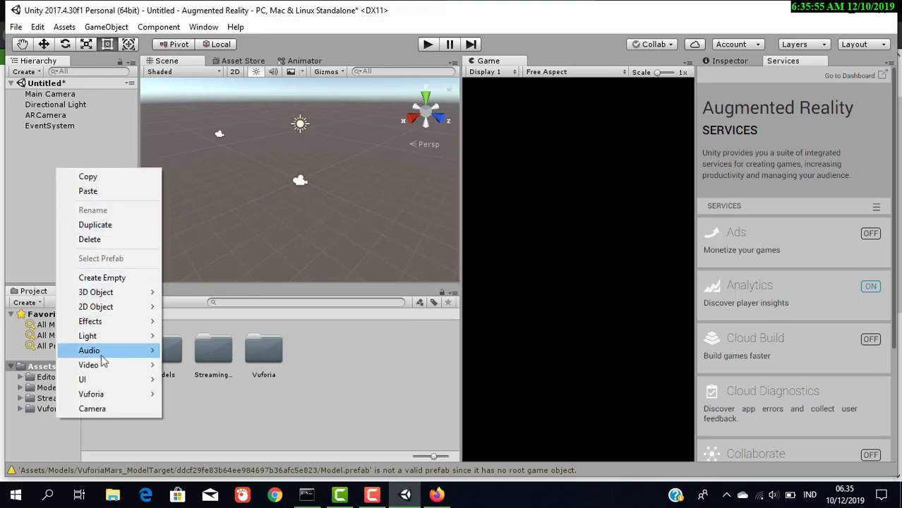
pyautogui.moveTo(111, 394)
pyautogui.click(189, 264)
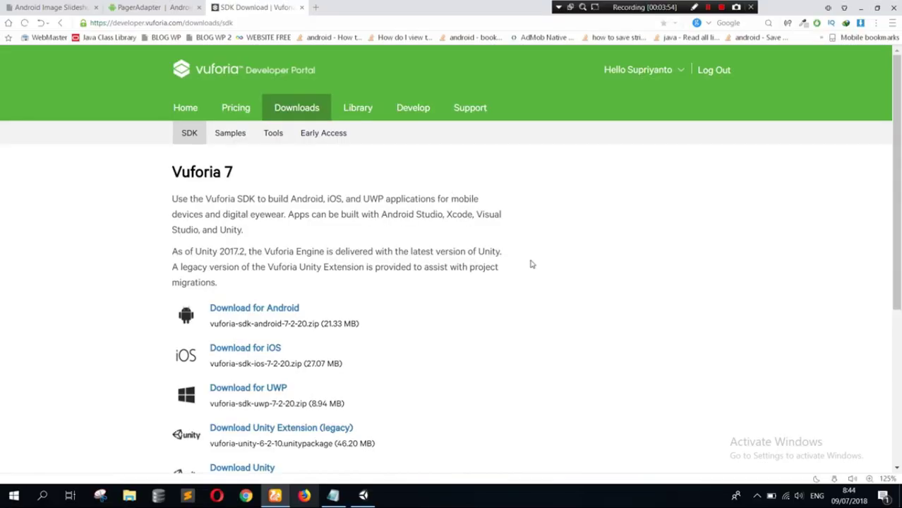
pyautogui.scroll(-2, 248, 316)
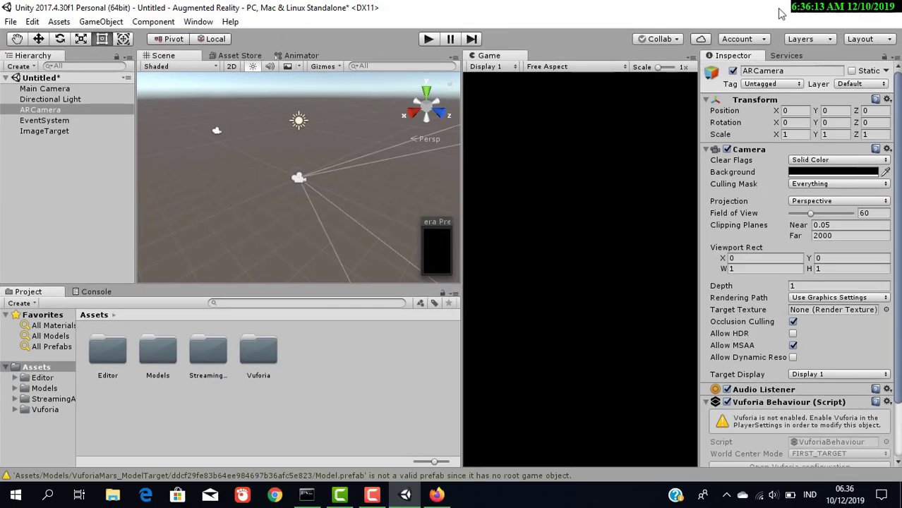
# Enable Vuforia Augmented Reality in the XR player settings for PC, Mac & Linux Standalone, and close the build settings.
pyautogui.click(11, 21)
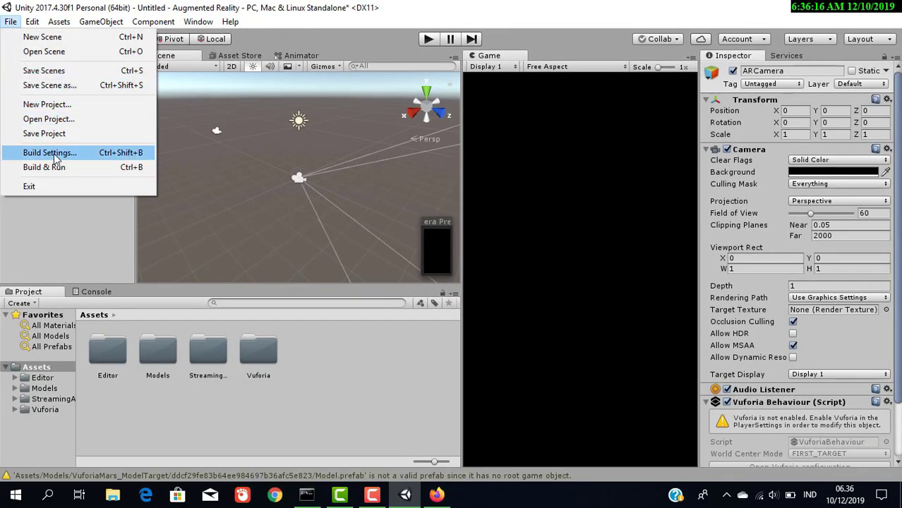
pyautogui.click(55, 154)
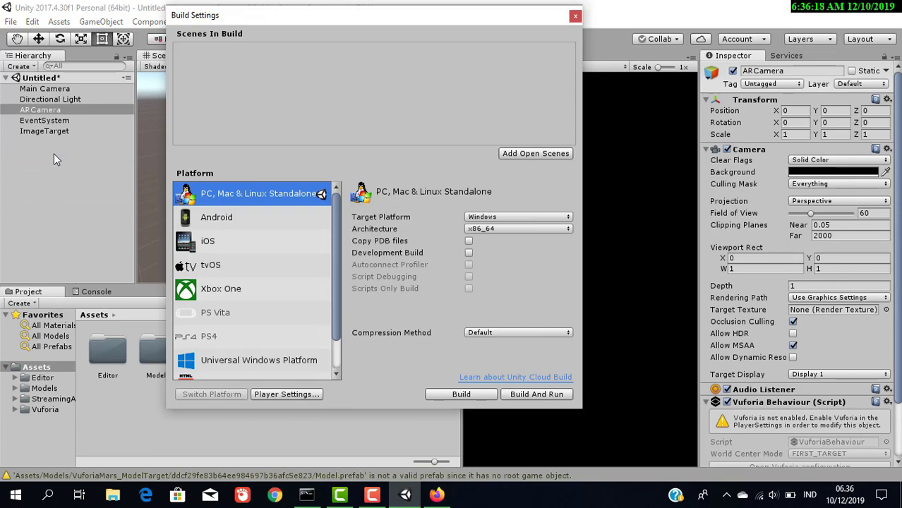
pyautogui.click(307, 394)
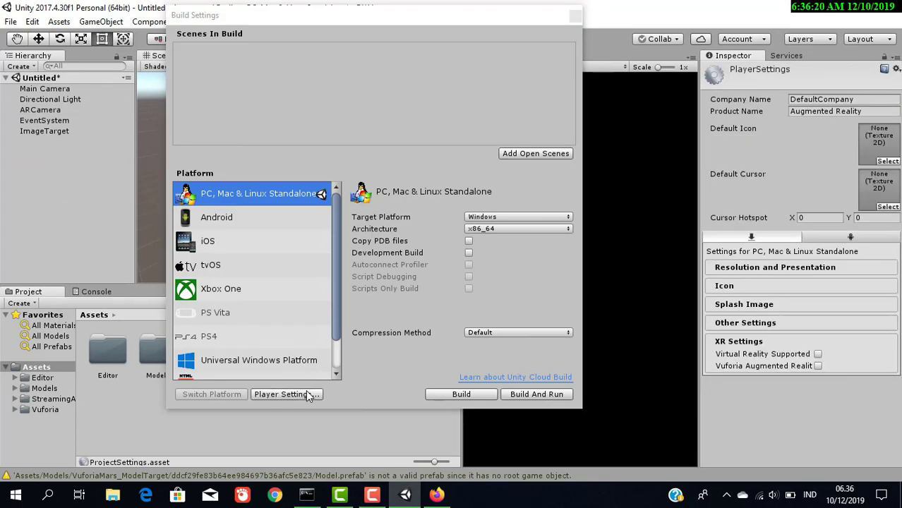
pyautogui.click(818, 367)
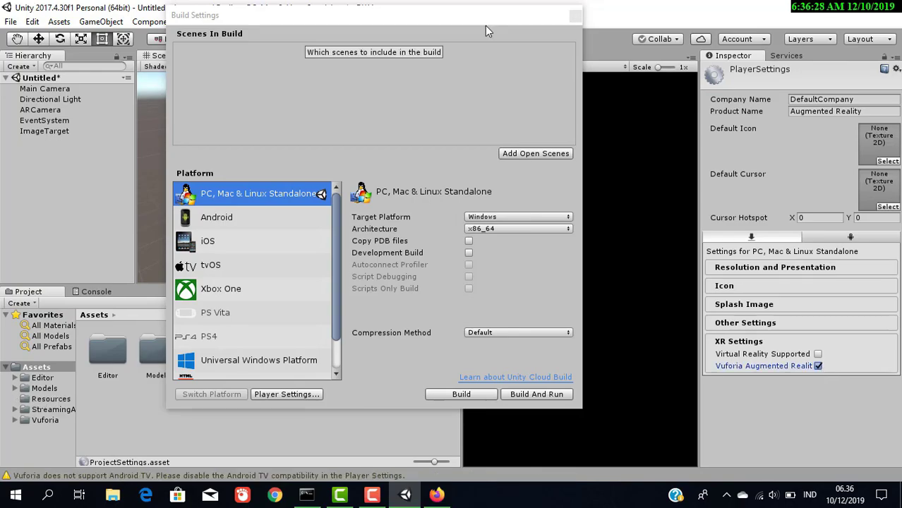
pyautogui.click(575, 16)
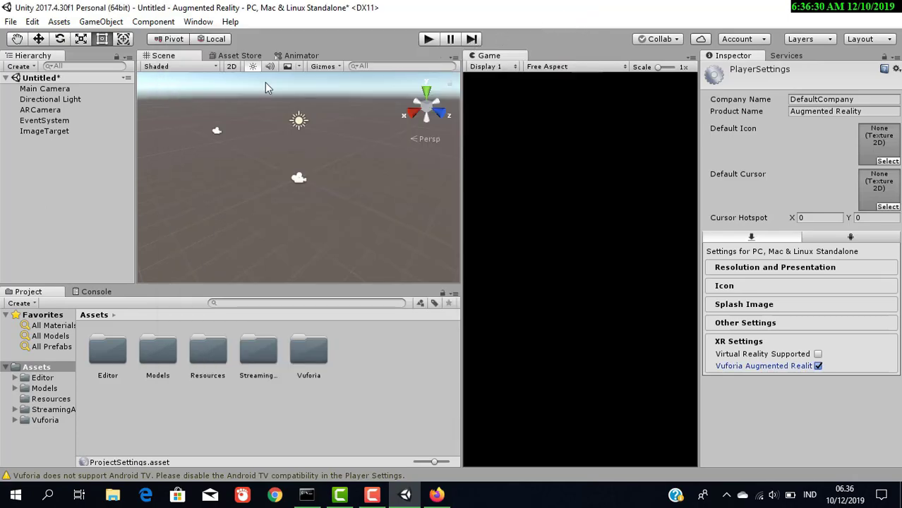
# Move ImageTarget directly below ARCamera in the scene hierarchy.
pyautogui.click(45, 131)
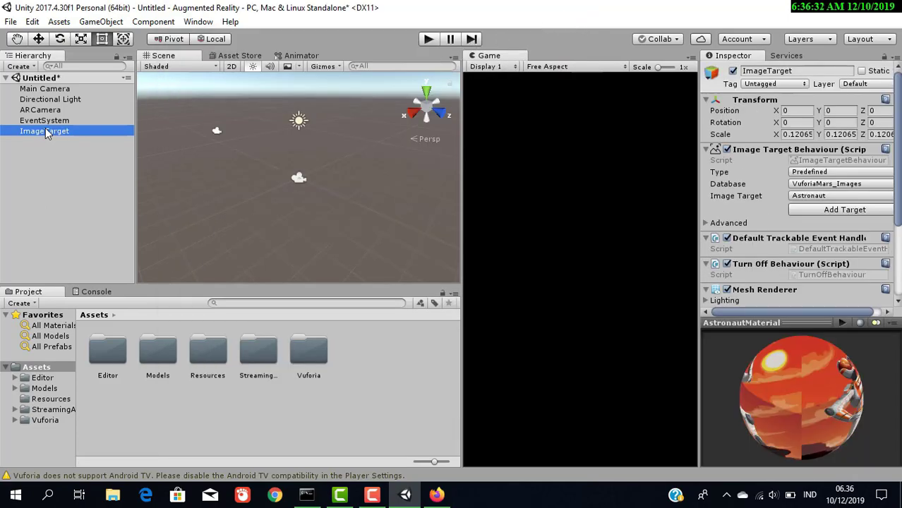
pyautogui.moveTo(45, 132); pyautogui.dragTo(49, 116)
# Open the Vuforia configuration from the ARCamera object and activate its App License Key field.
pyautogui.click(96, 111)
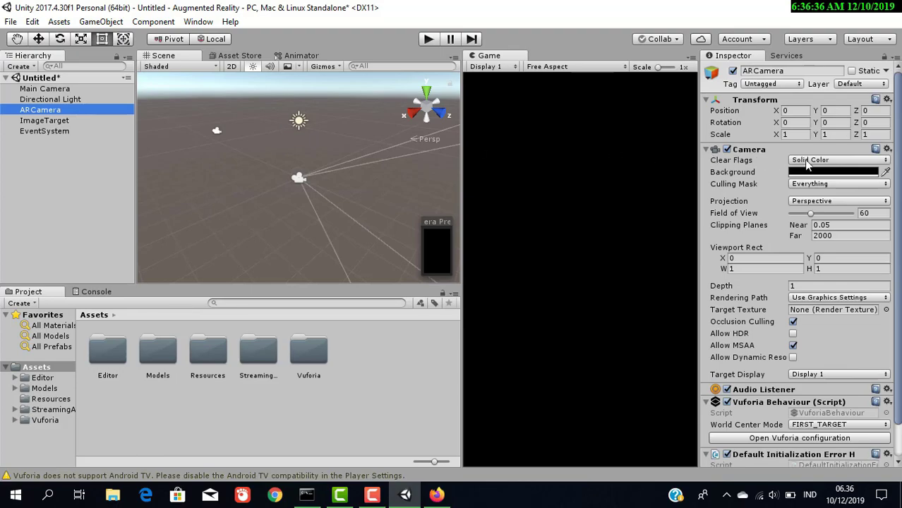
pyautogui.scroll(-2, 809, 161)
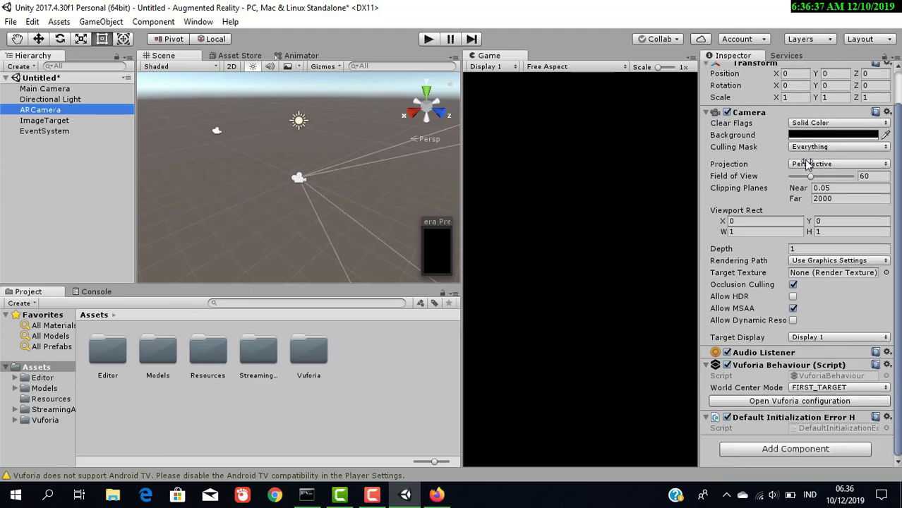
pyautogui.click(783, 401)
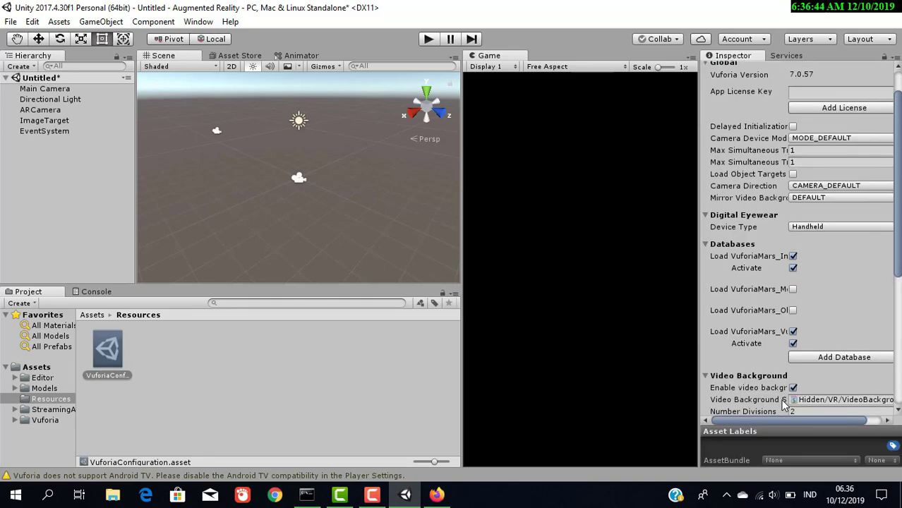
pyautogui.click(811, 92)
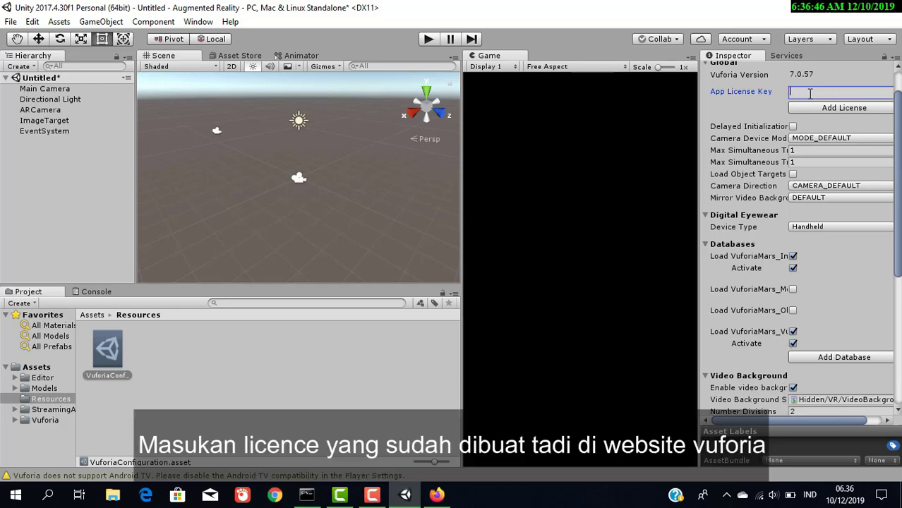
# Switch to Firefox, open the existing development license in the Vuforia License Manager, and copy its license key.
pyautogui.click(437, 494)
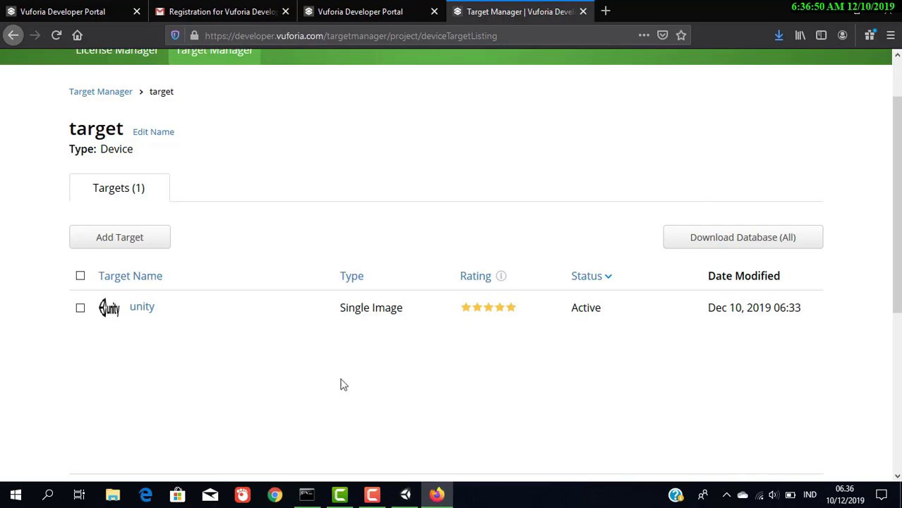
pyautogui.scroll(2, 122, 127)
pyautogui.click(122, 131)
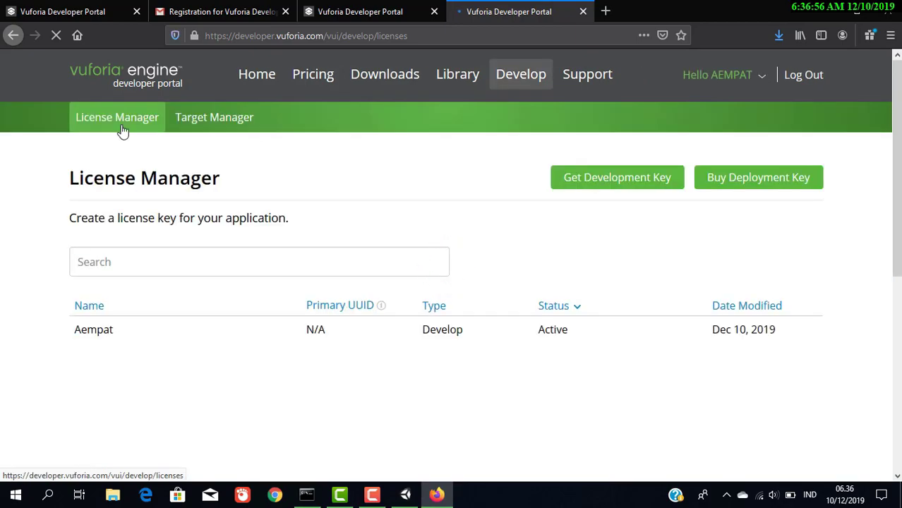
pyautogui.click(269, 333)
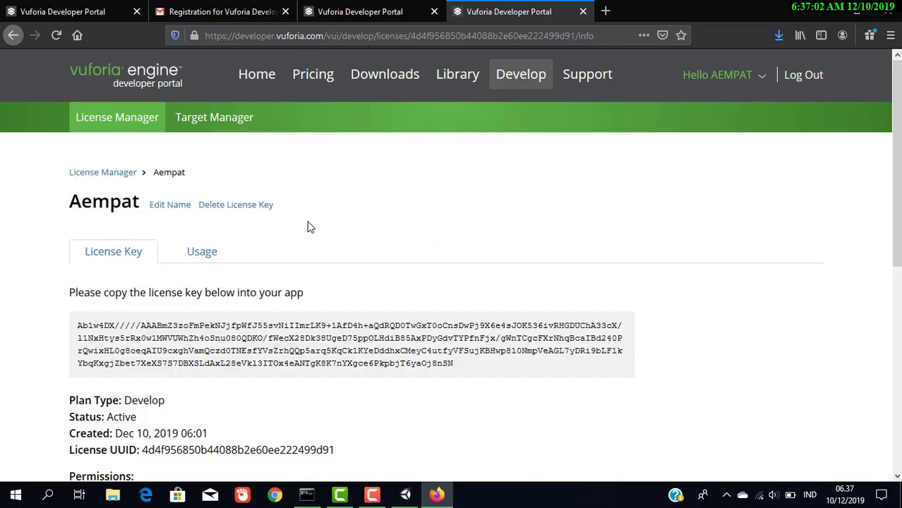
pyautogui.moveTo(80, 329); pyautogui.dragTo(492, 368)
# Return to Unity and paste the copied license key as the App License Key.
pyautogui.click(407, 496)
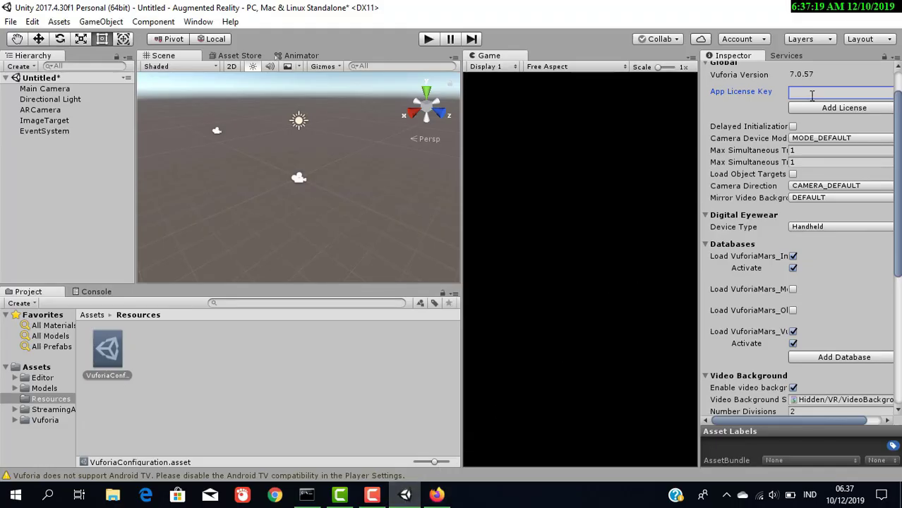
pyautogui.rightClick(811, 95)
pyautogui.click(843, 133)
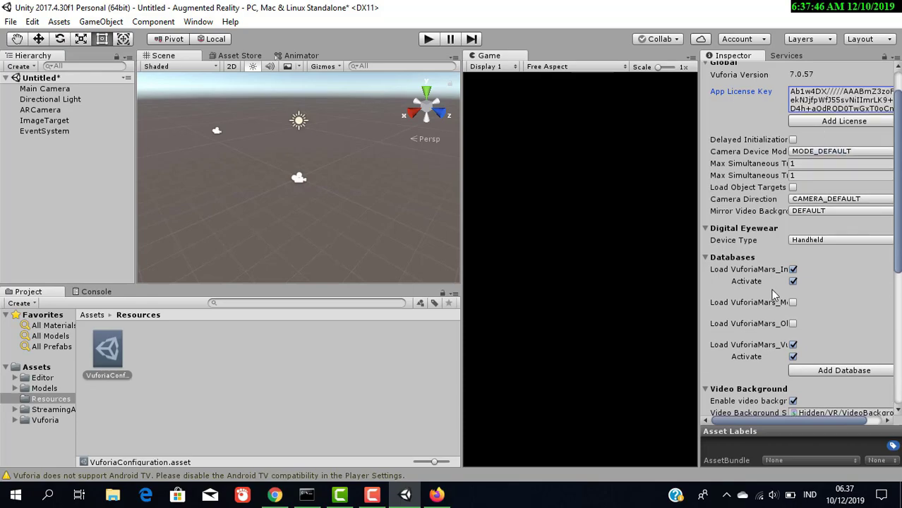
# Turn off loading of the two enabled VuforiaMars databases, images and VuMark, in the Vuforia configuration.
pyautogui.click(793, 345)
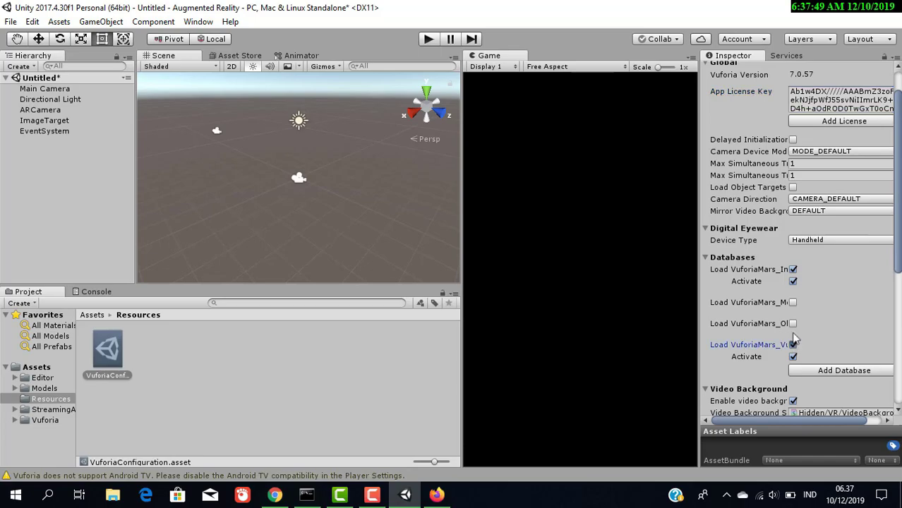
pyautogui.click(798, 268)
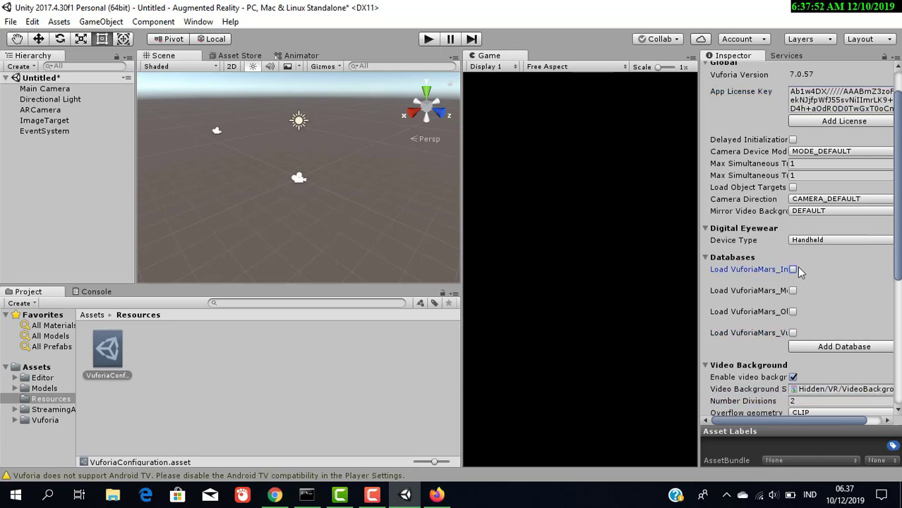
pyautogui.scroll(-6, 797, 266)
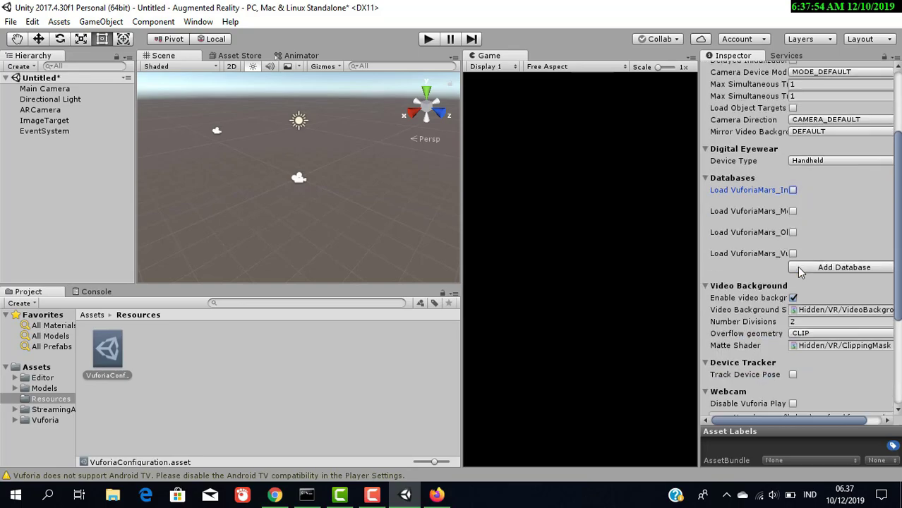
pyautogui.click(54, 111)
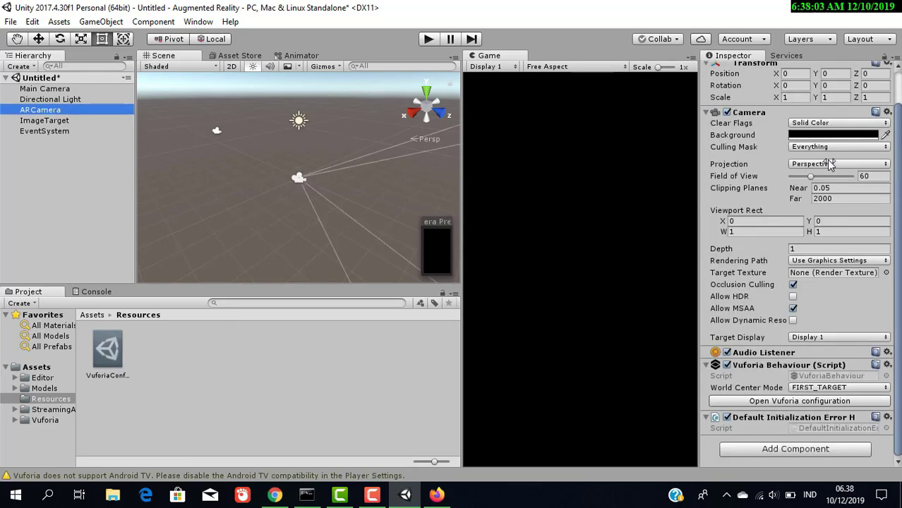
pyautogui.click(77, 121)
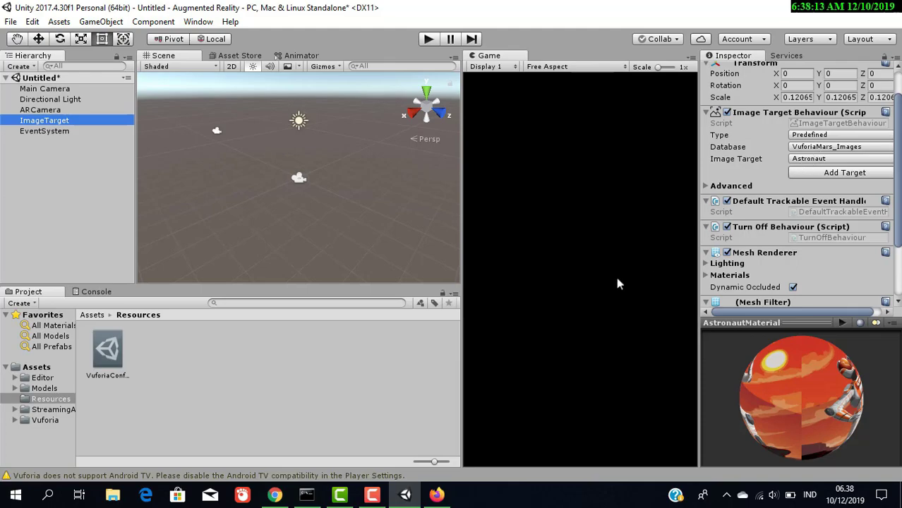
pyautogui.click(276, 494)
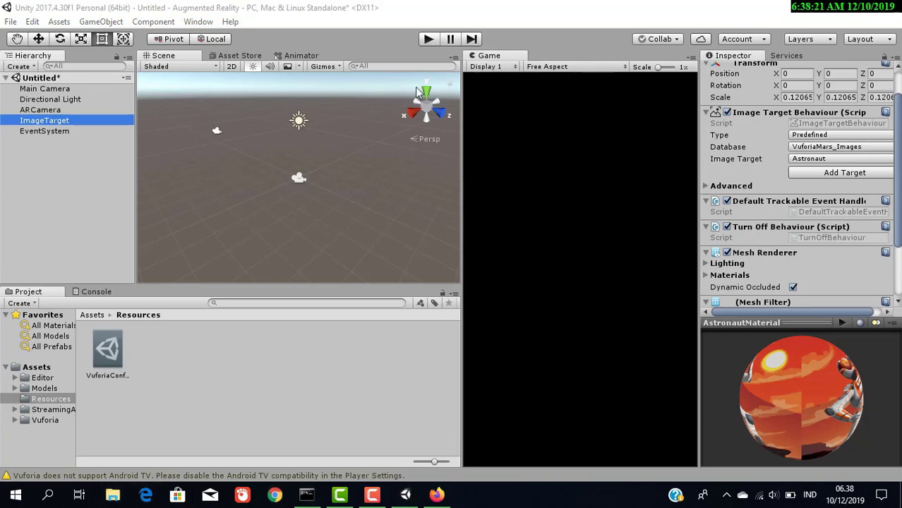
pyautogui.rightClick(51, 153)
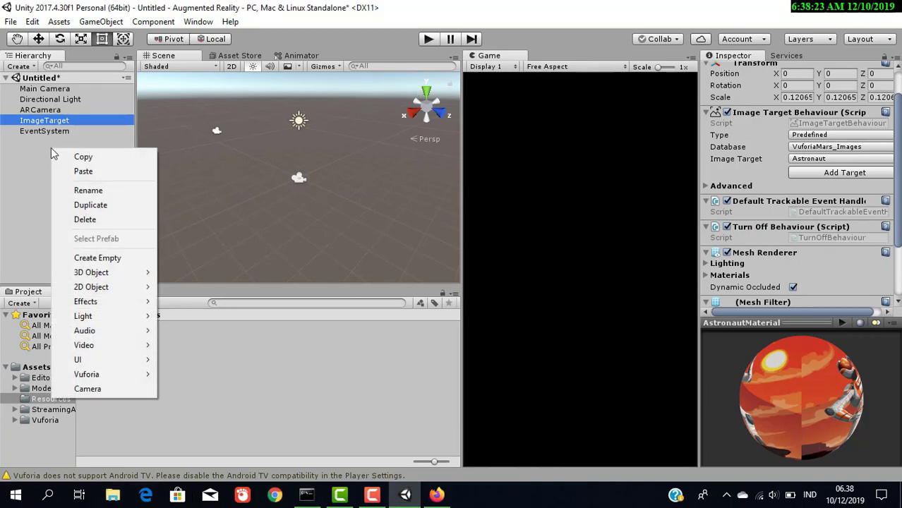
pyautogui.click(51, 150)
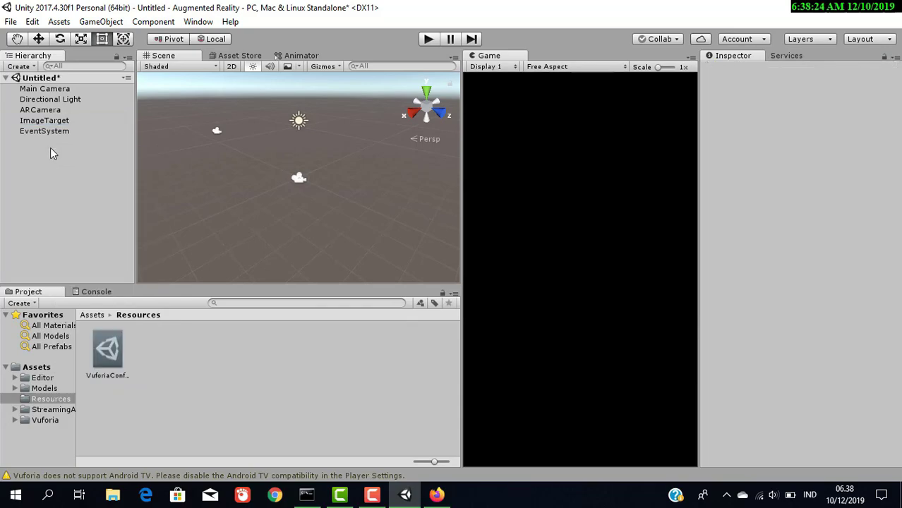
pyautogui.click(123, 22)
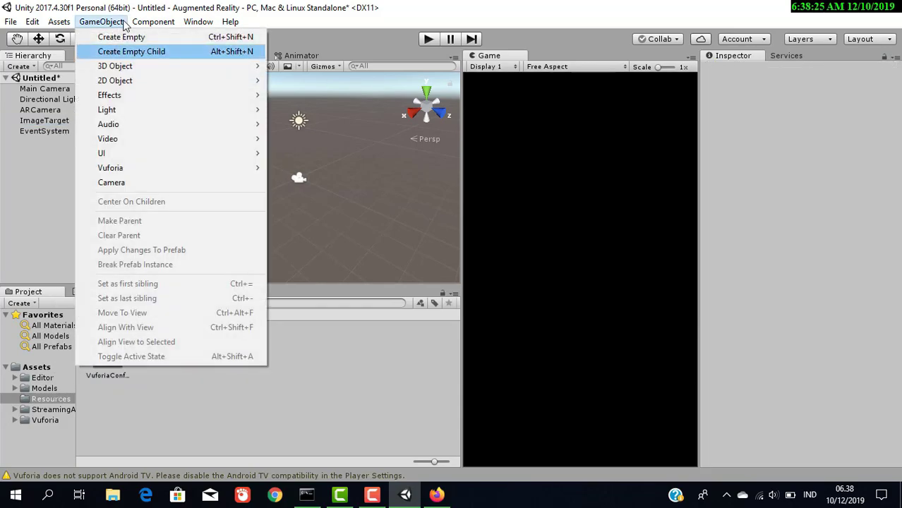
# Import the custom package target from the Downloads folder with all of its Editor and StreamingAssets files.
pyautogui.click(60, 24)
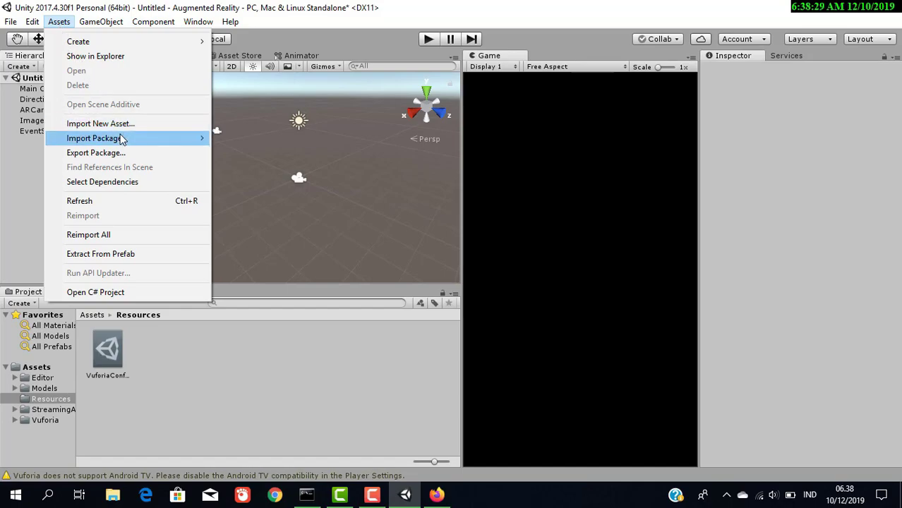
pyautogui.moveTo(120, 139)
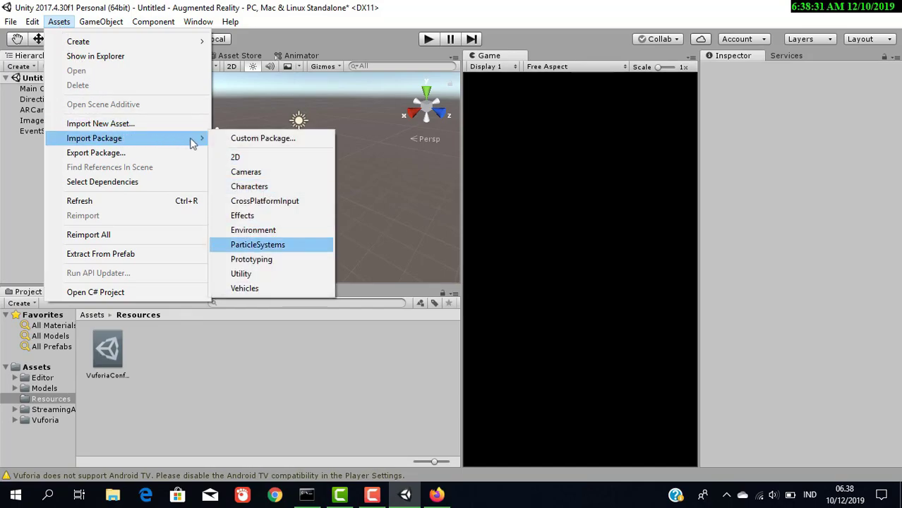
pyautogui.click(244, 140)
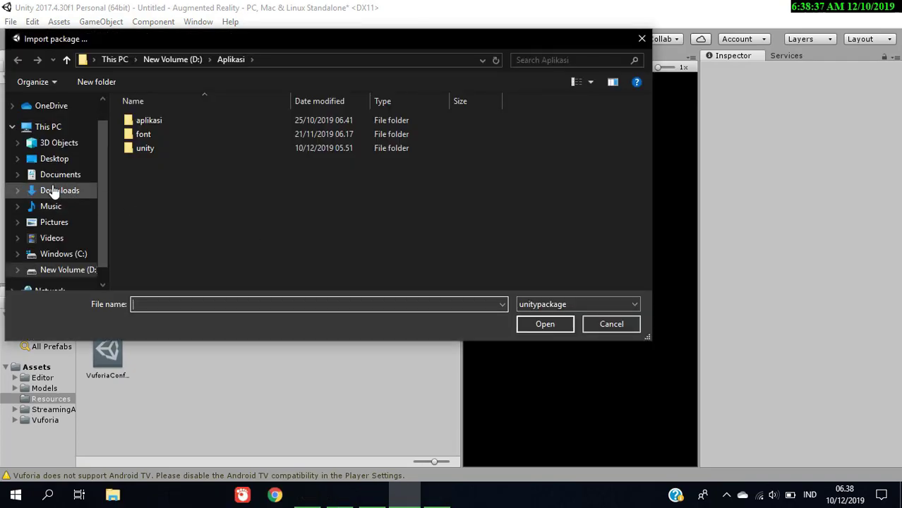
pyautogui.click(54, 191)
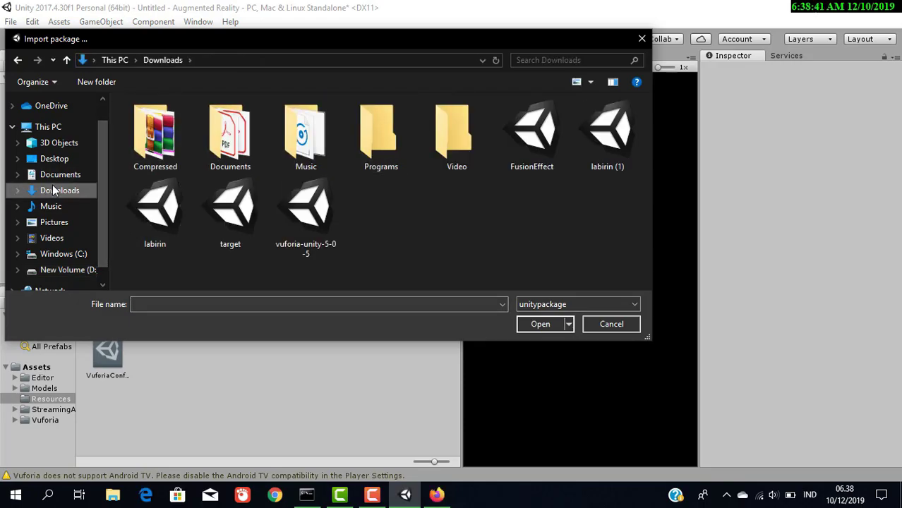
pyautogui.click(226, 224)
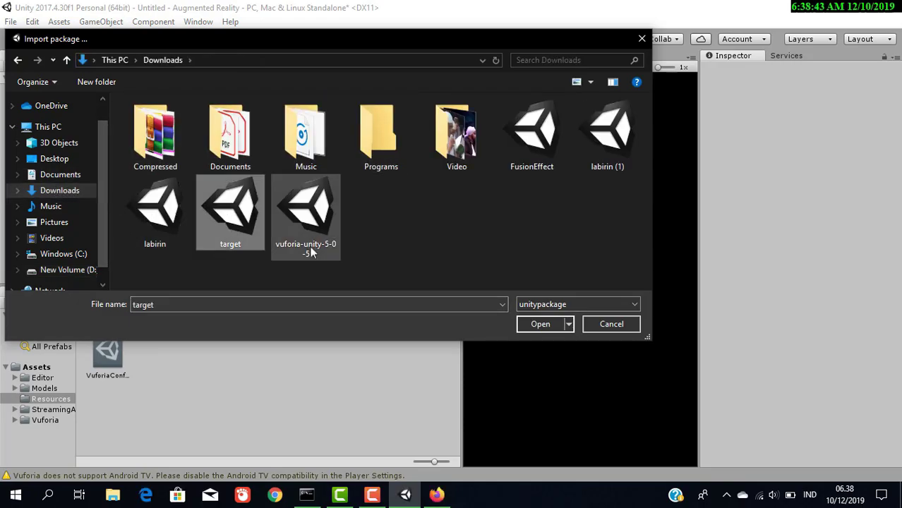
pyautogui.click(540, 324)
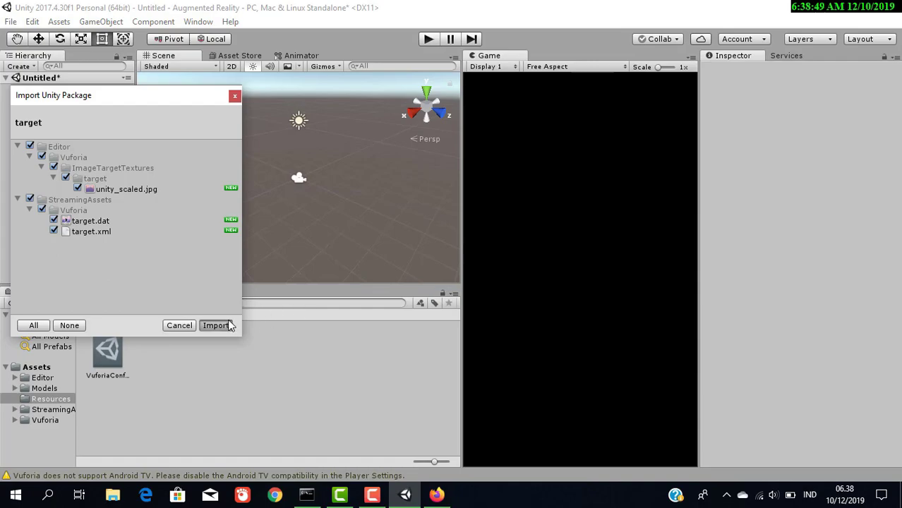
pyautogui.click(216, 326)
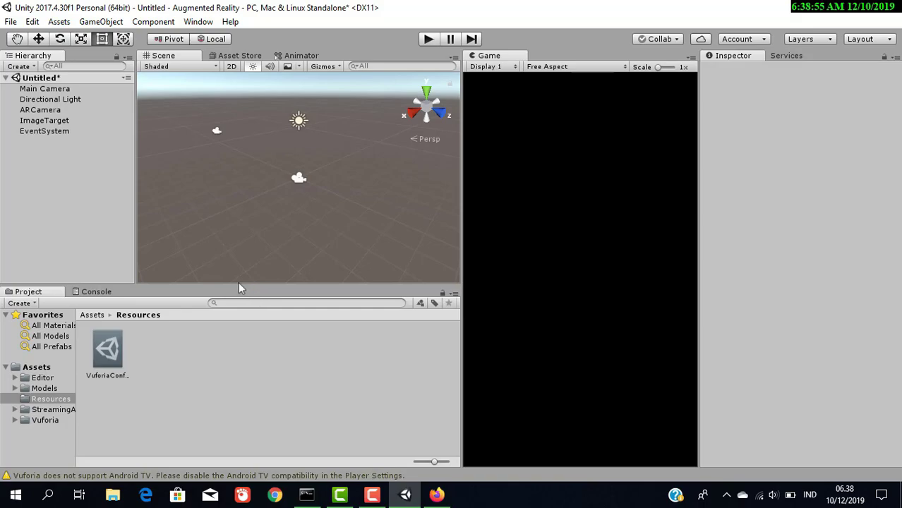
# Set the ImageTarget object's Image Target Behaviour database to target.
pyautogui.click(61, 124)
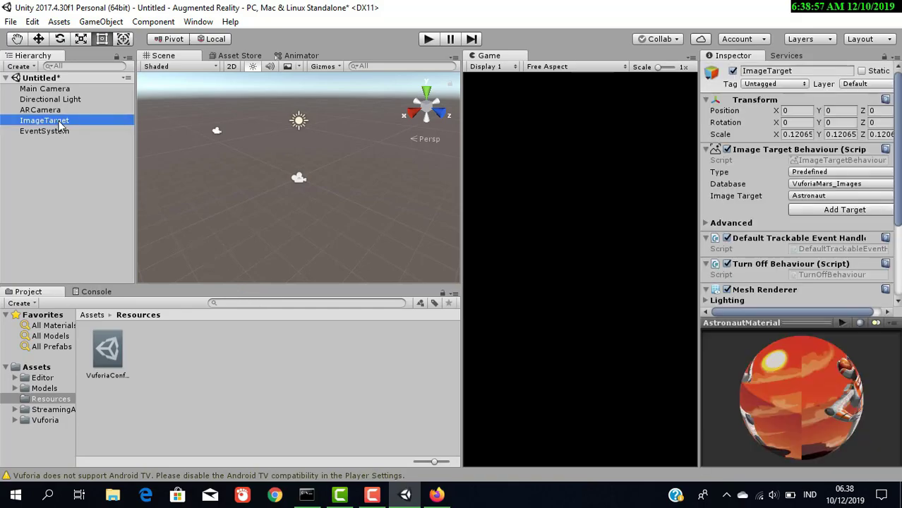
pyautogui.click(817, 185)
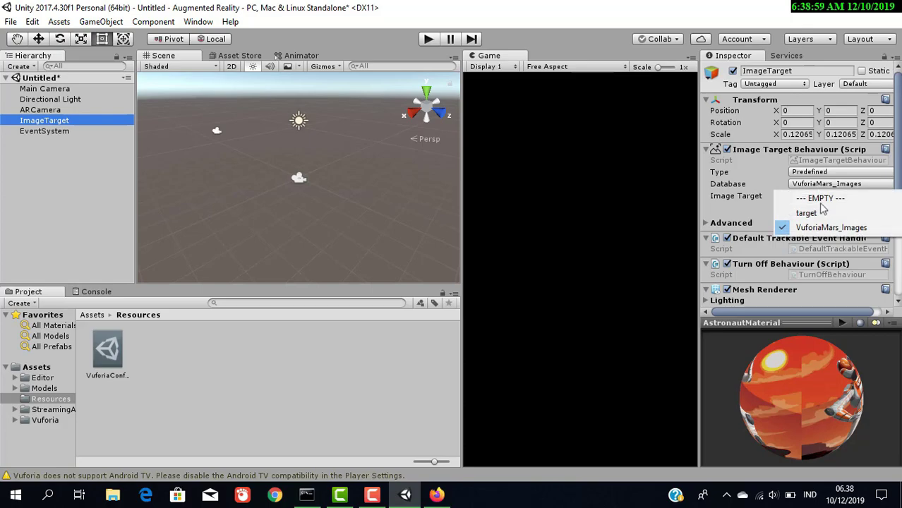
pyautogui.click(812, 211)
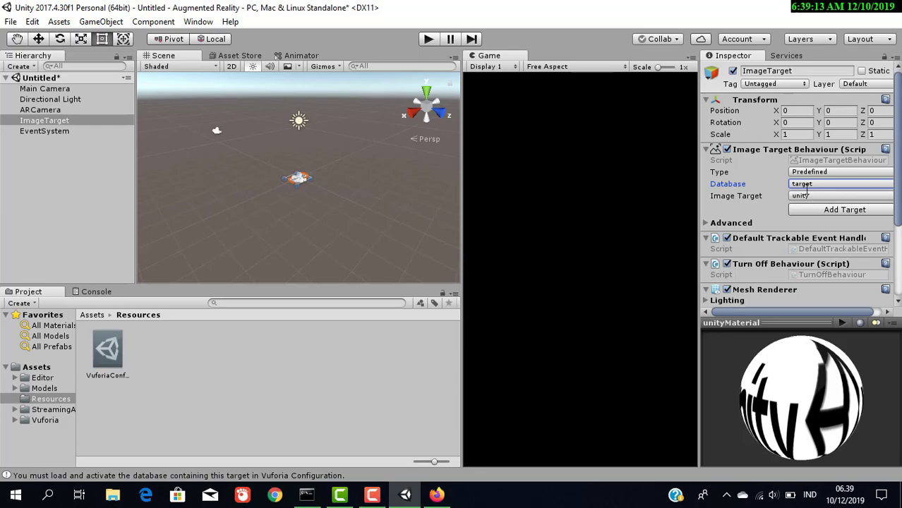
# Open the Asset Store in a maximized view and search it for unitychan.
pyautogui.click(242, 56)
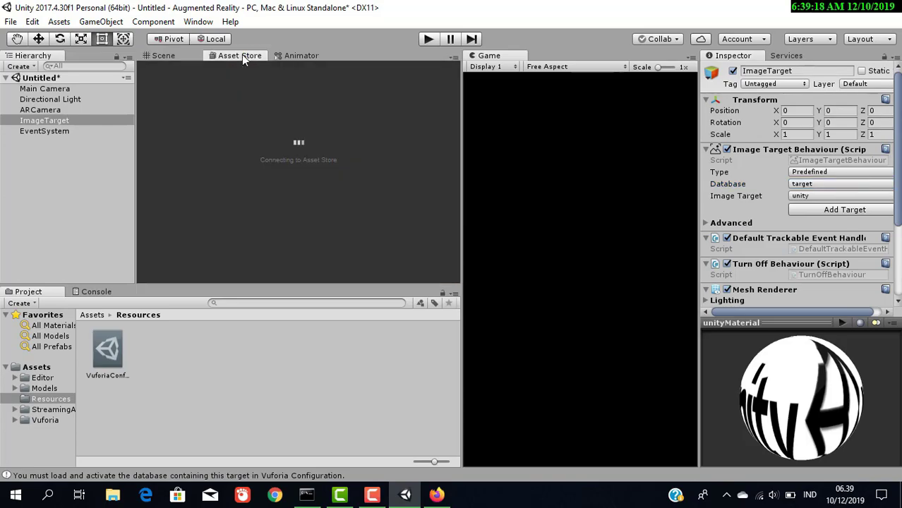
pyautogui.click(453, 58)
pyautogui.click(475, 95)
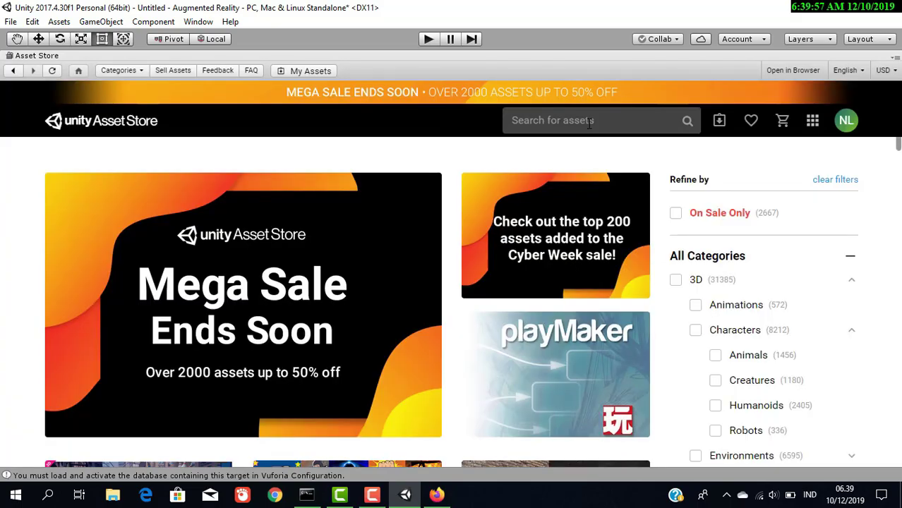
pyautogui.click(589, 123)
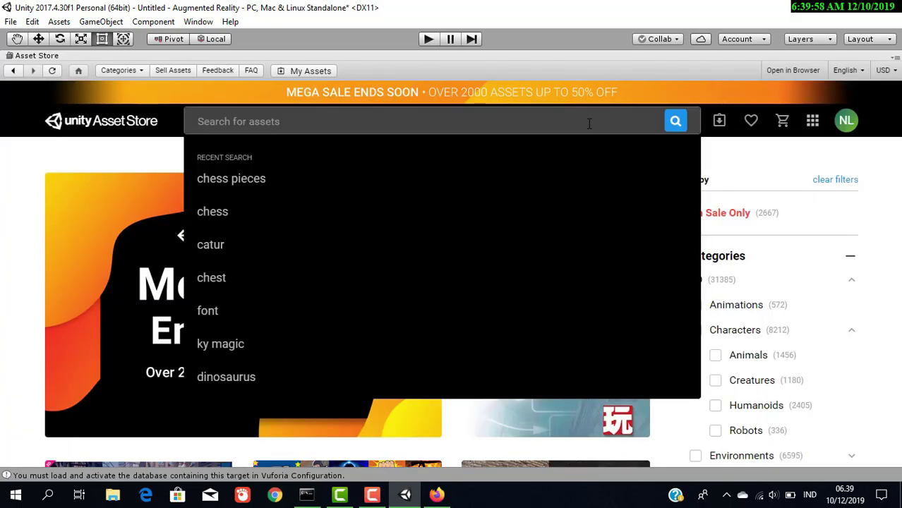
pyautogui.write('unity')
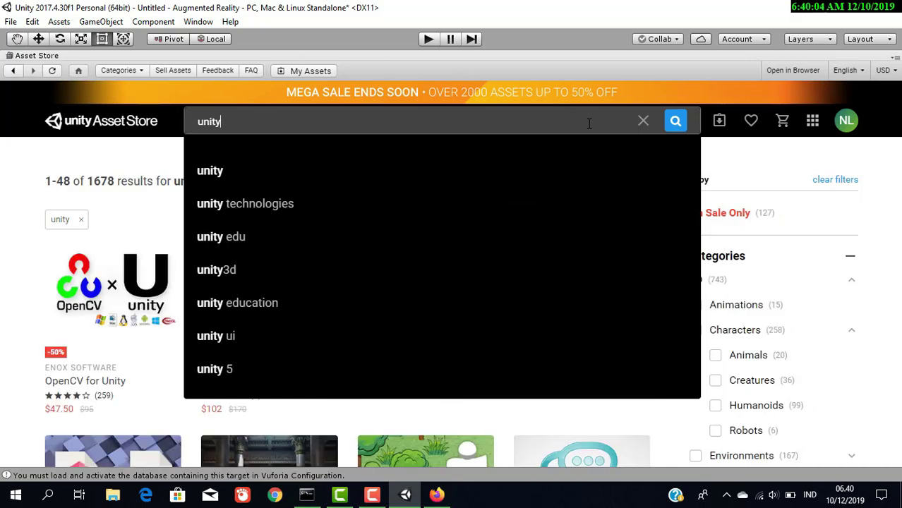
pyautogui.write('c')
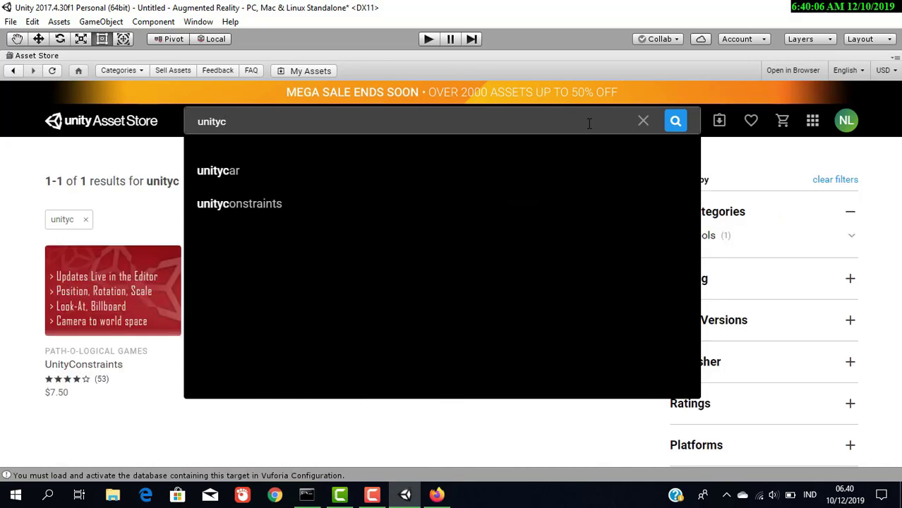
pyautogui.write('han')
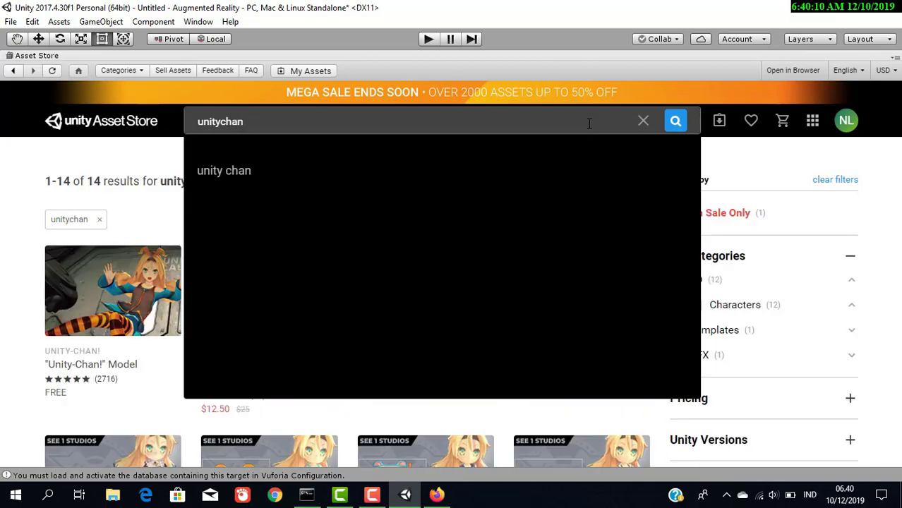
pyautogui.click(678, 122)
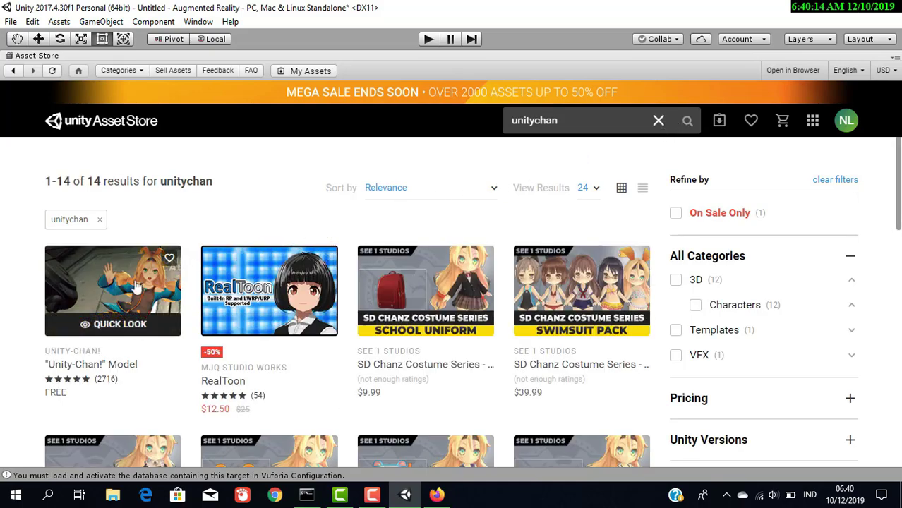
# Open the free "Unity-Chan!" Model asset, download it, and import its package into the project.
pyautogui.click(117, 290)
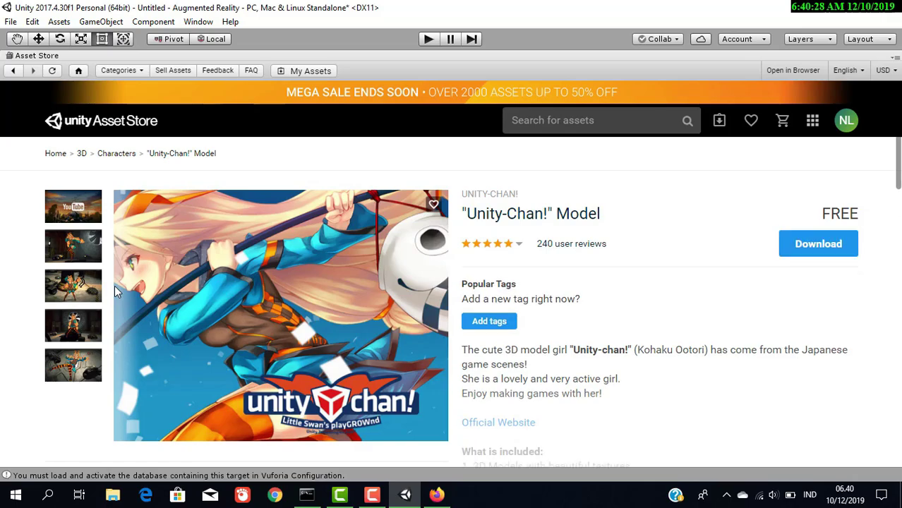
pyautogui.click(804, 246)
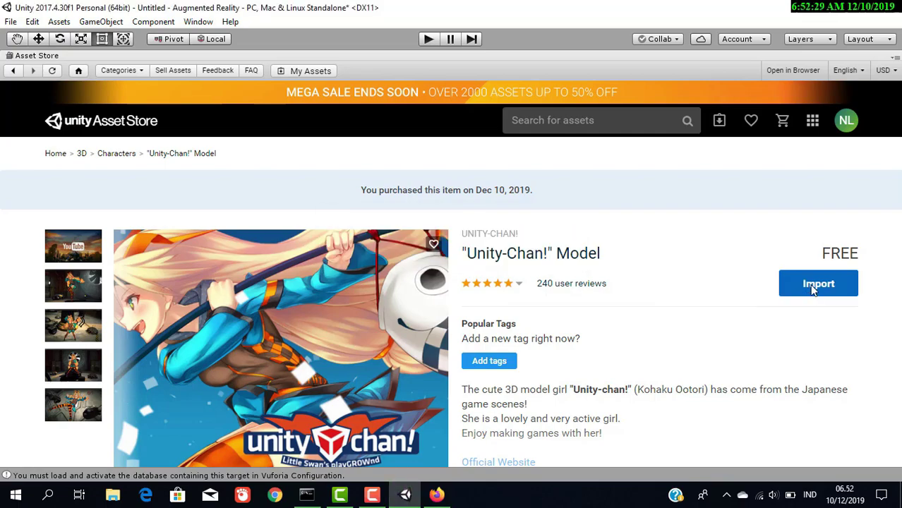
pyautogui.click(815, 286)
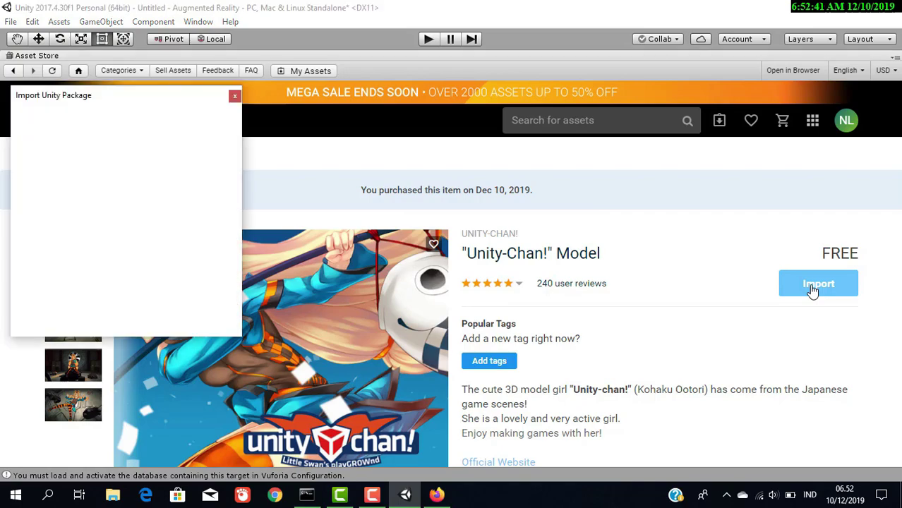
pyautogui.click(223, 325)
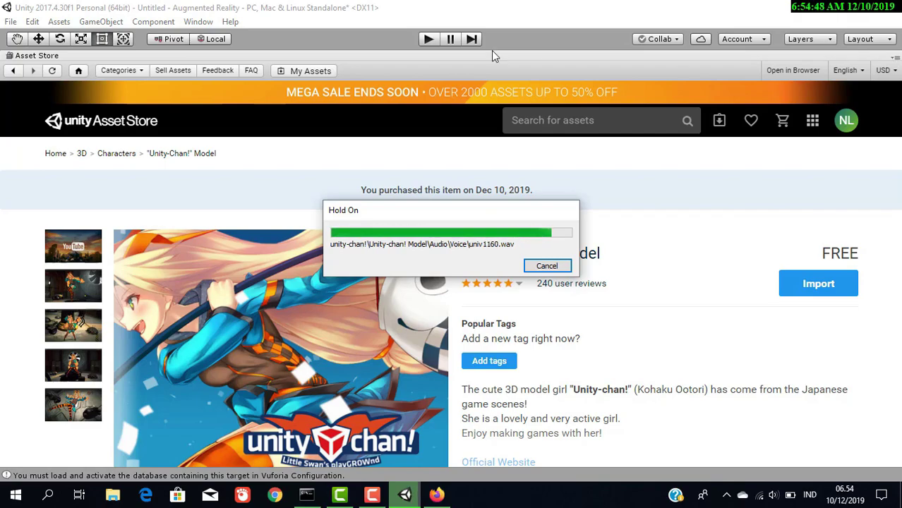
# Restore the maximized Asset Store to the normal editor layout and return to the Scene view.
pyautogui.click(896, 58)
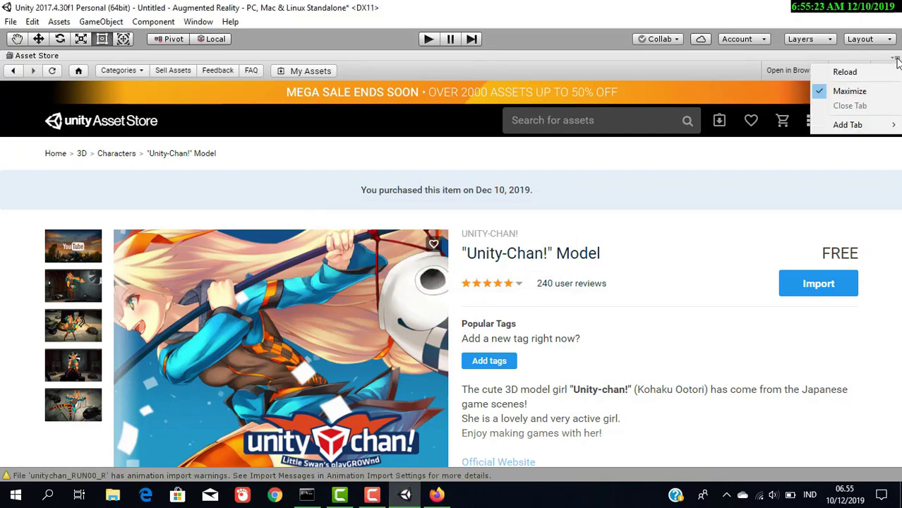
pyautogui.click(855, 98)
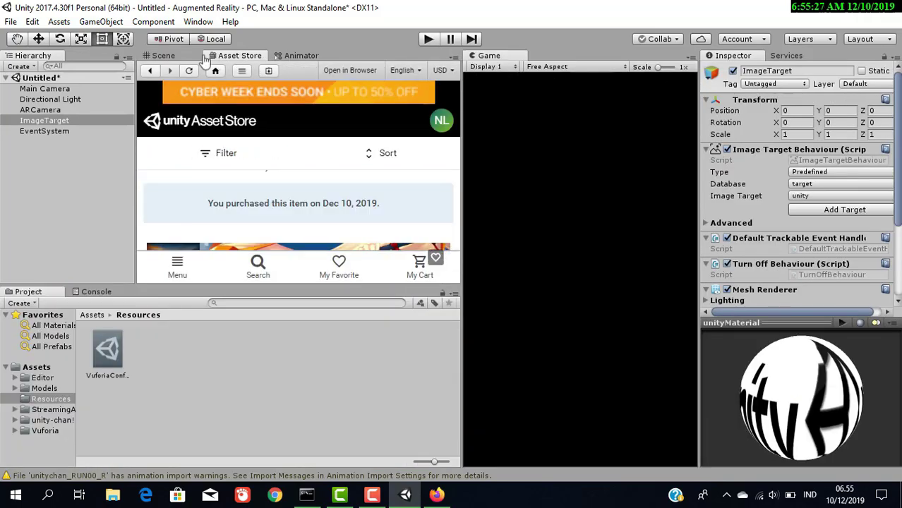
pyautogui.click(163, 55)
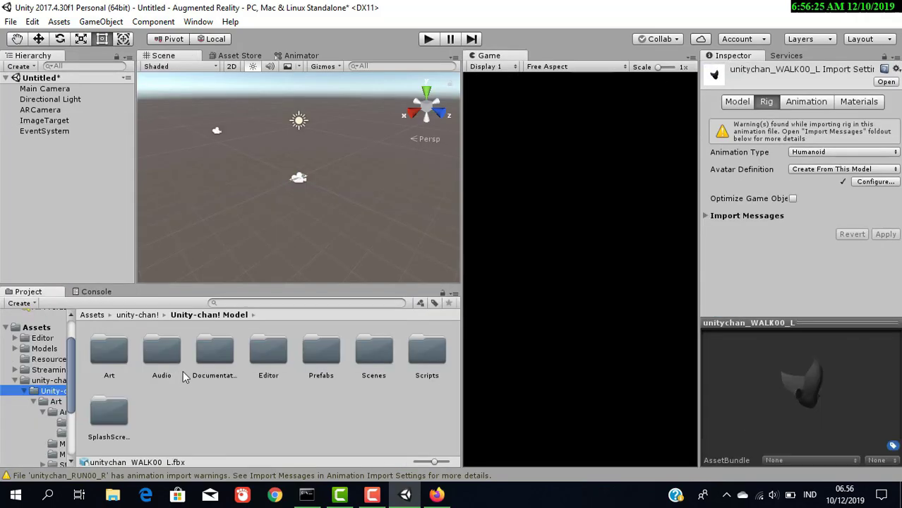
# Add the unitychan model from the Unity-chan! Model Art/Models folder to the hierarchy as a child of ImageTarget.
pyautogui.click(55, 403)
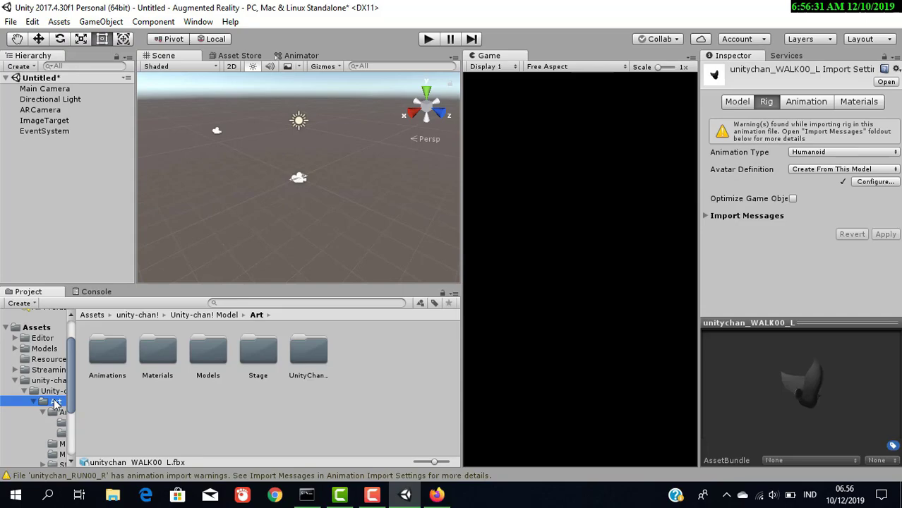
pyautogui.doubleClick(204, 356)
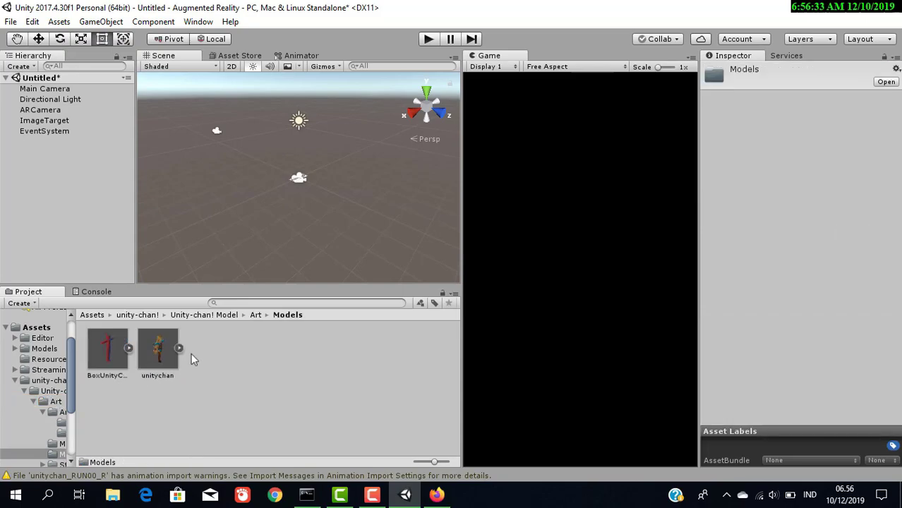
pyautogui.click(163, 350)
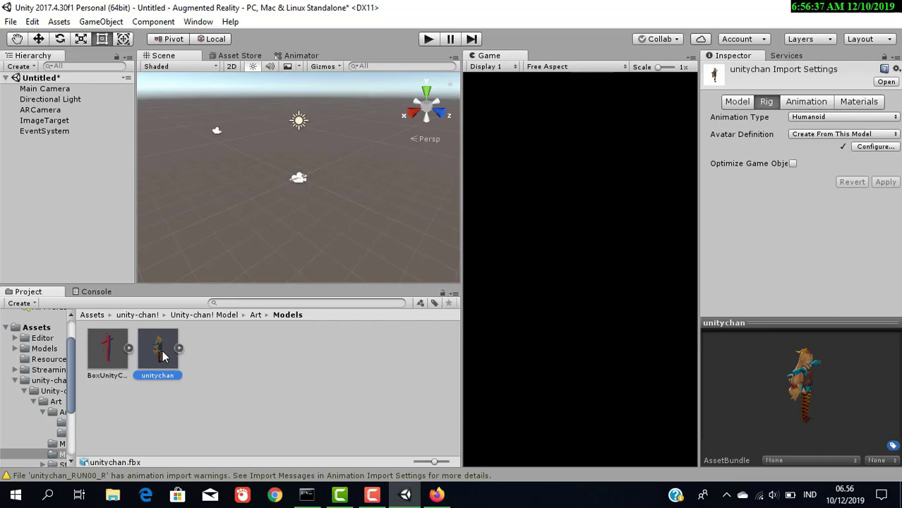
pyautogui.moveTo(107, 187); pyautogui.dragTo(64, 121)
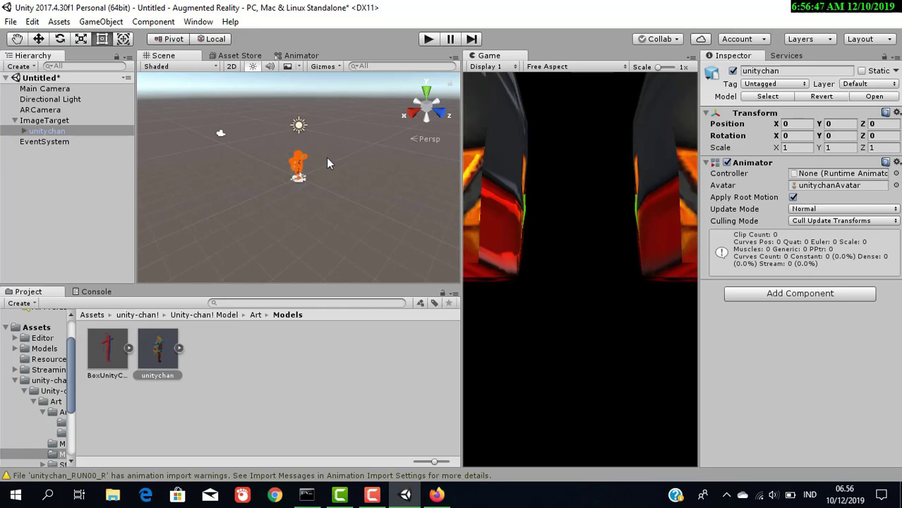
# Set the unitychan object's scale to 0.5 on the X, Y and Z axes.
pyautogui.click(797, 148)
pyautogui.write('0')
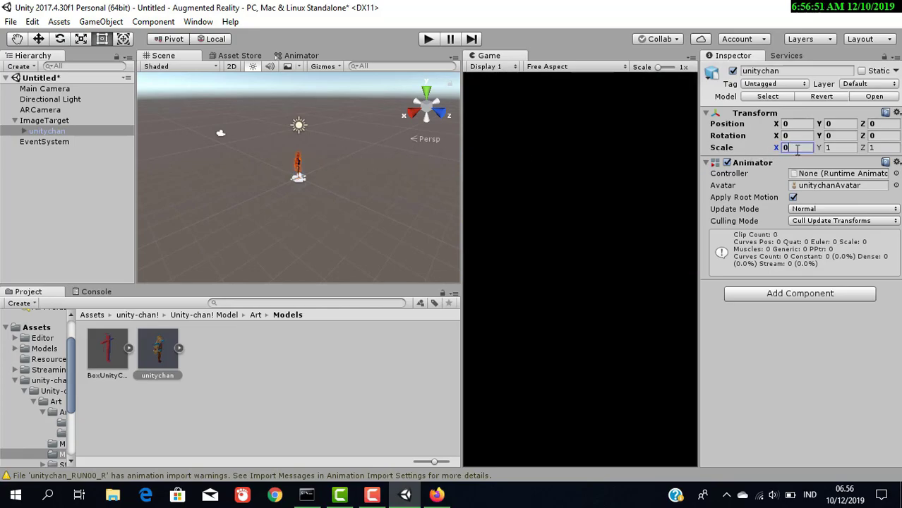
pyautogui.write('.5')
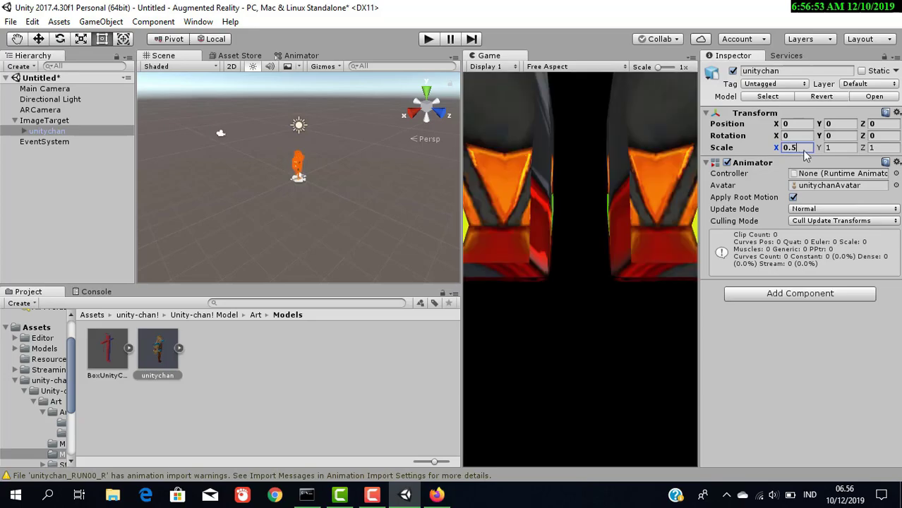
pyautogui.click(837, 150)
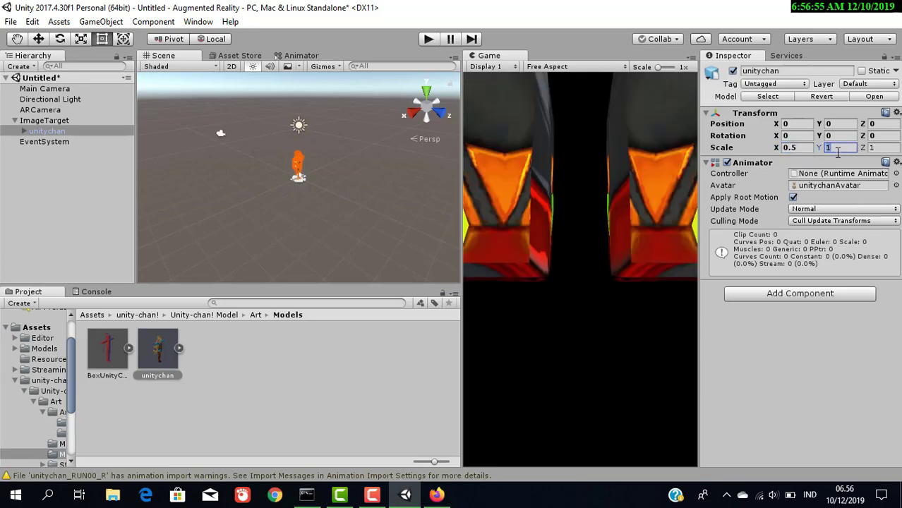
pyautogui.write('0.5')
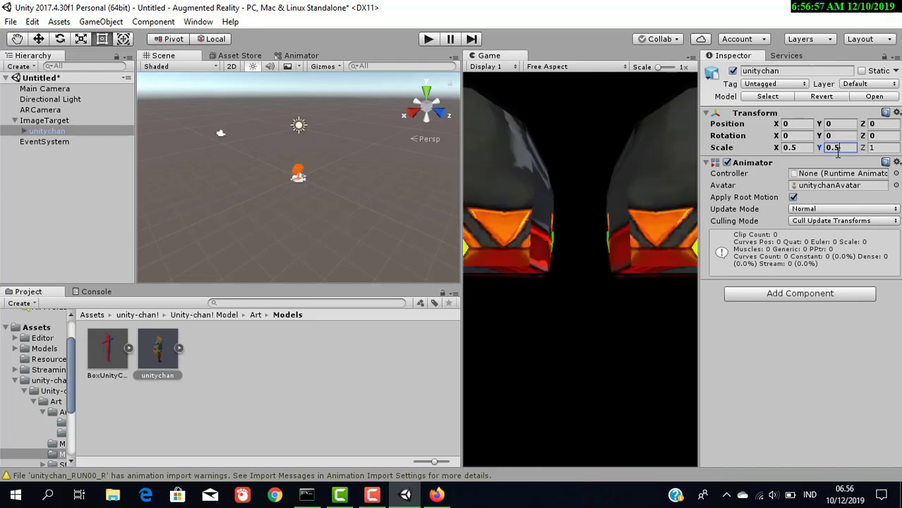
pyautogui.click(873, 147)
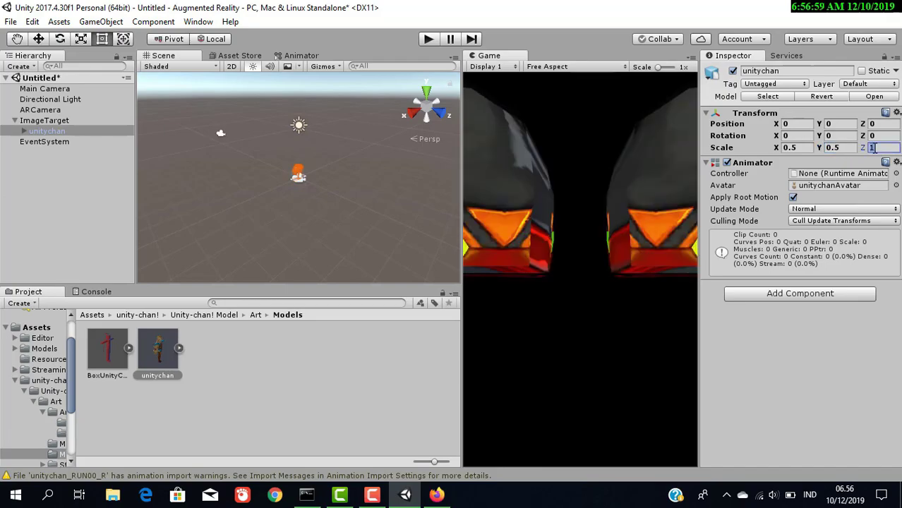
pyautogui.write('0')
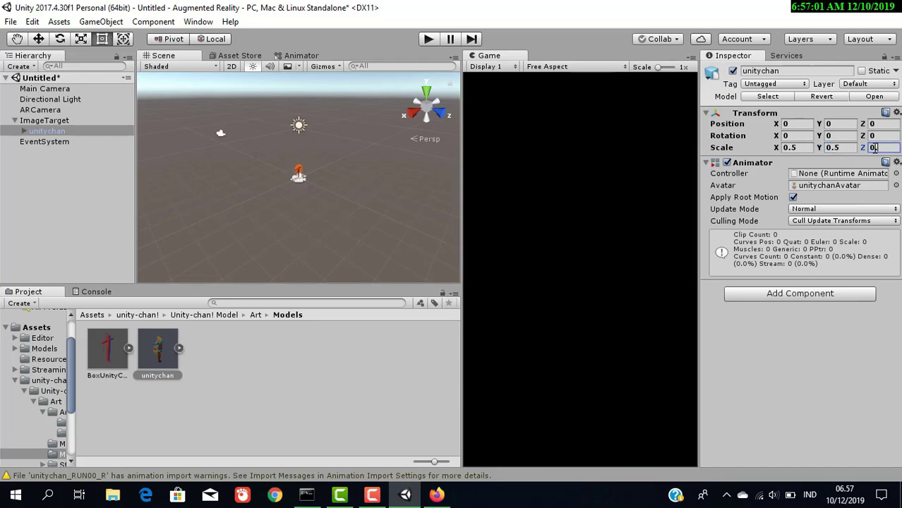
pyautogui.write('.5')
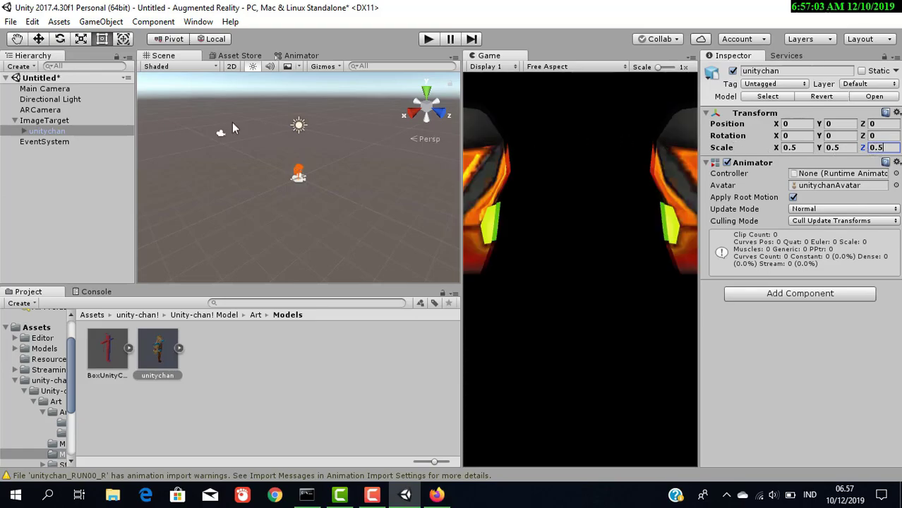
# In the ARCamera's Vuforia configuration, load and activate the target database and enable the Load Object Targets option.
pyautogui.click(91, 121)
pyautogui.click(94, 109)
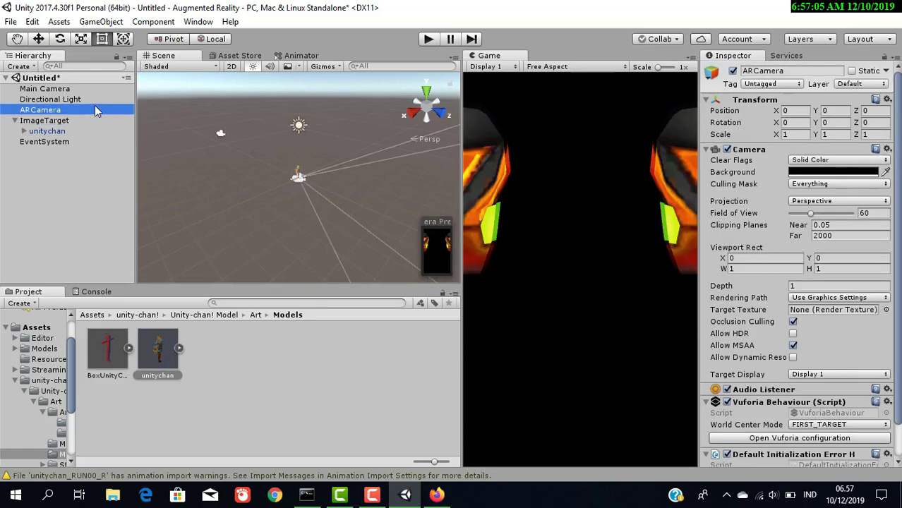
pyautogui.click(809, 401)
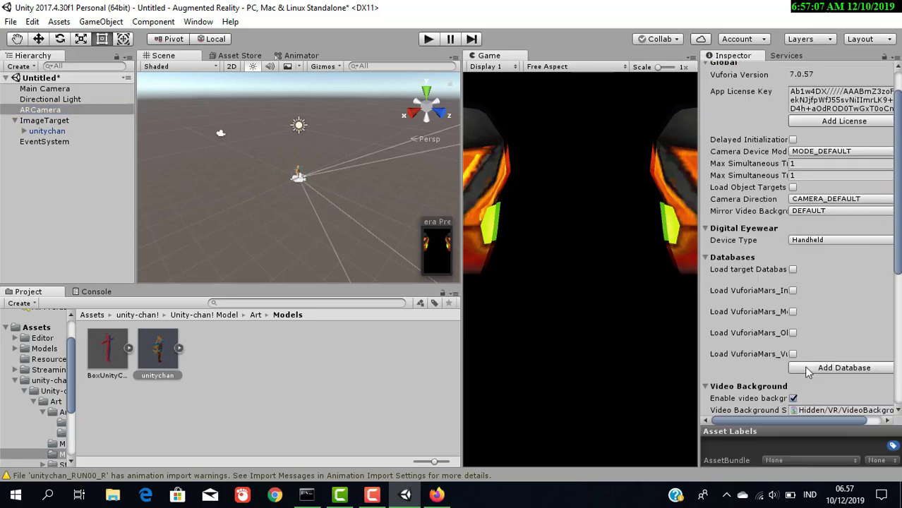
pyautogui.click(793, 270)
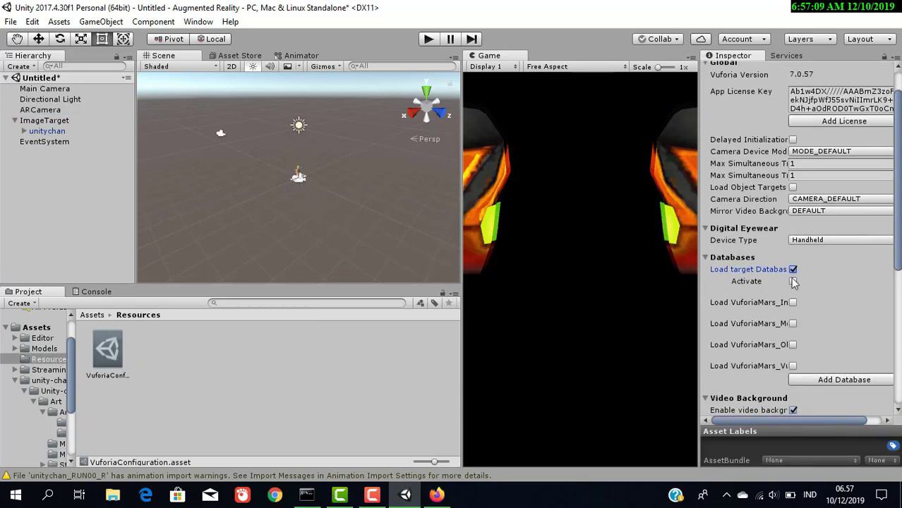
pyautogui.click(794, 281)
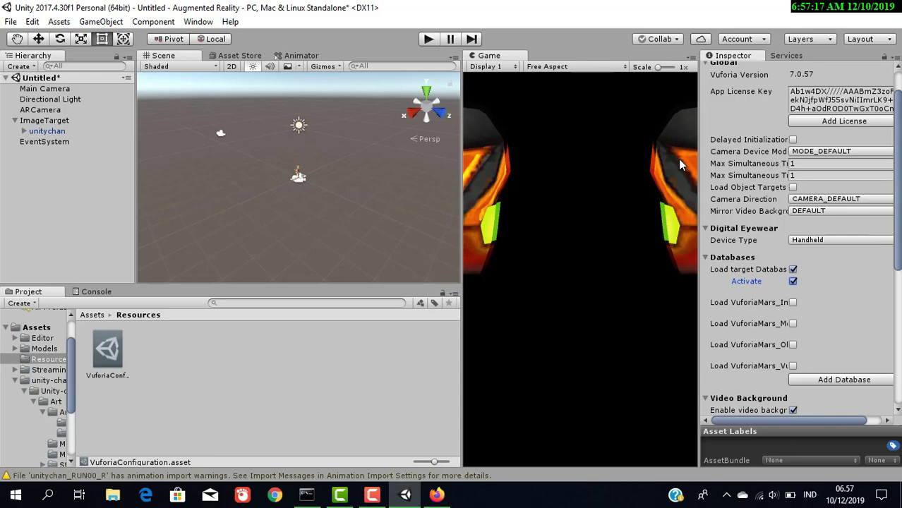
pyautogui.click(793, 188)
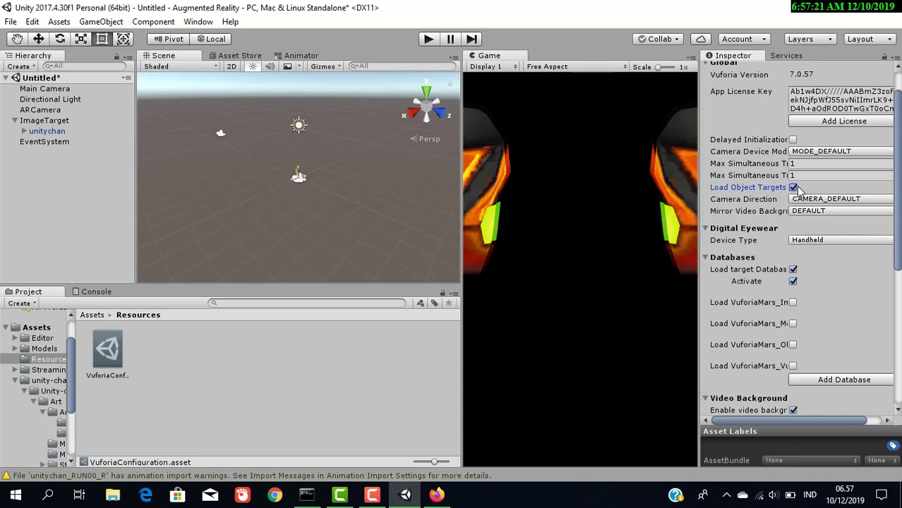
pyautogui.click(61, 166)
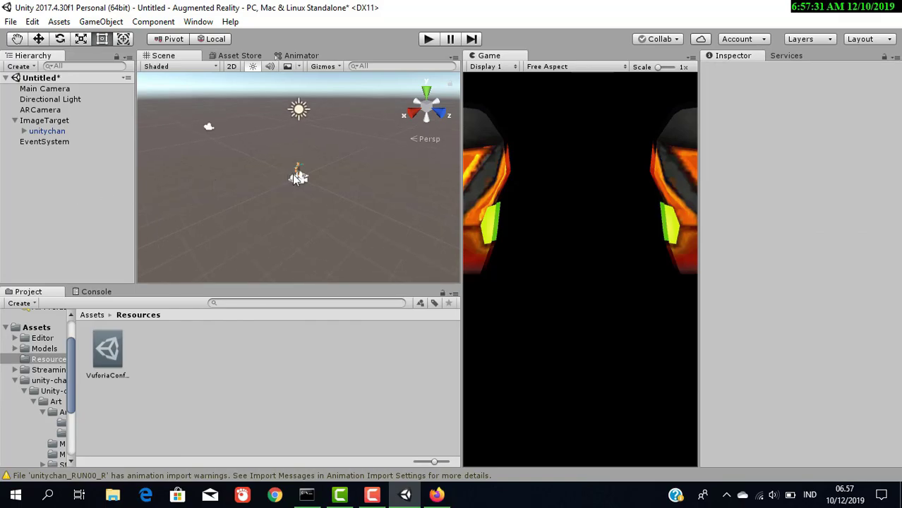
# Run the scene in play mode to test the unitychan model on the Unity logo image target, and stop playback.
pyautogui.scroll(1, 296, 178)
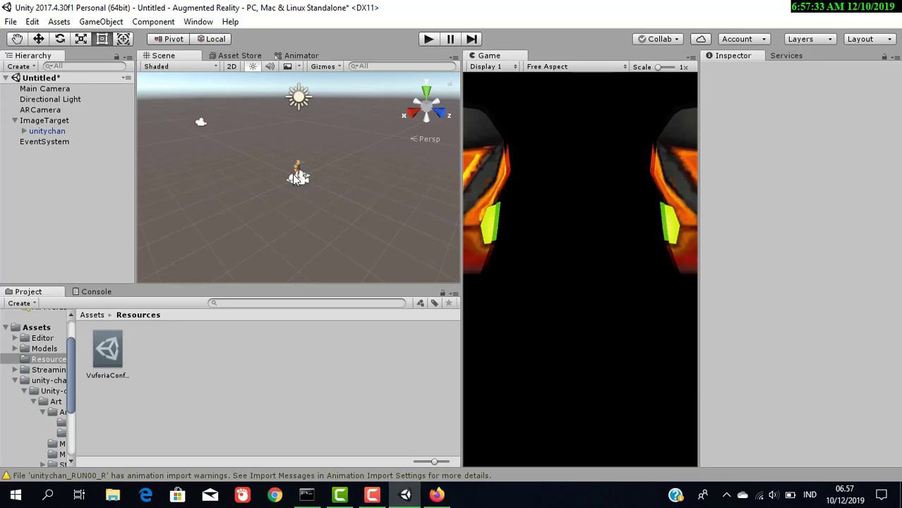
pyautogui.scroll(5, 297, 178)
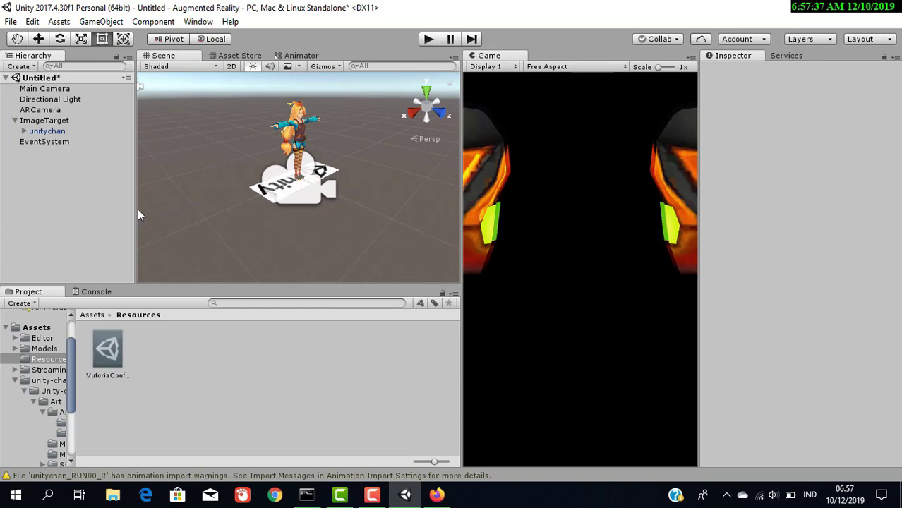
pyautogui.click(429, 38)
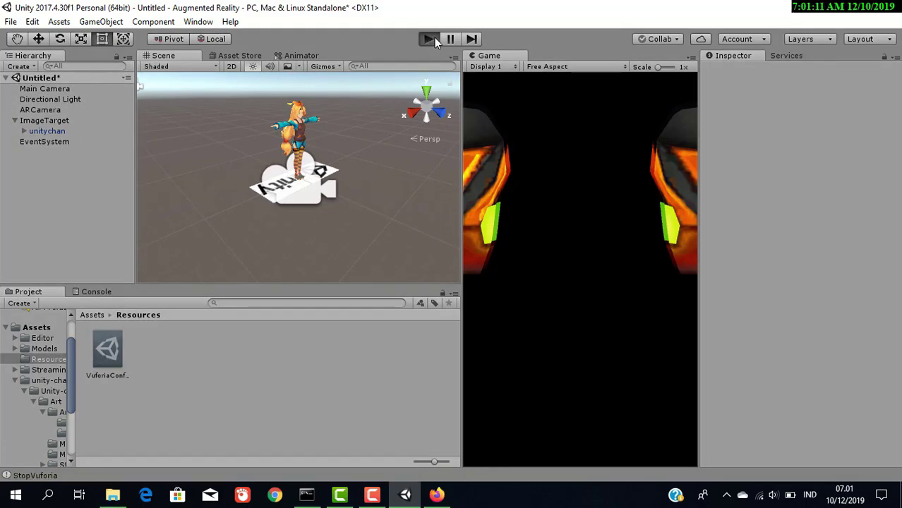
pyautogui.click(428, 39)
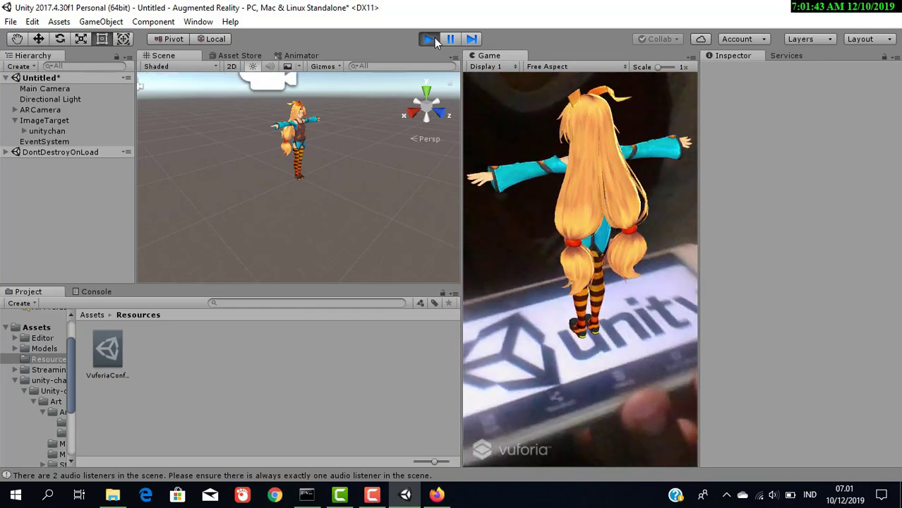
pyautogui.click(434, 40)
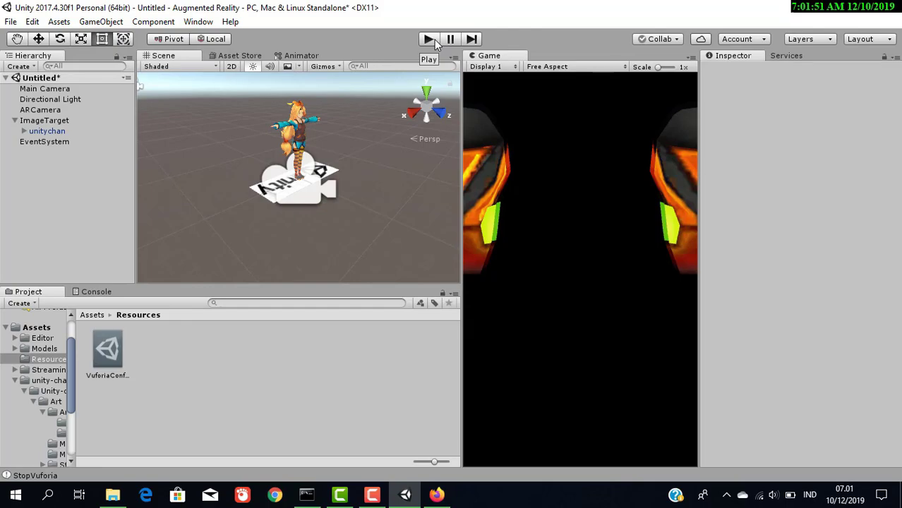
pyautogui.moveTo(441, 496)
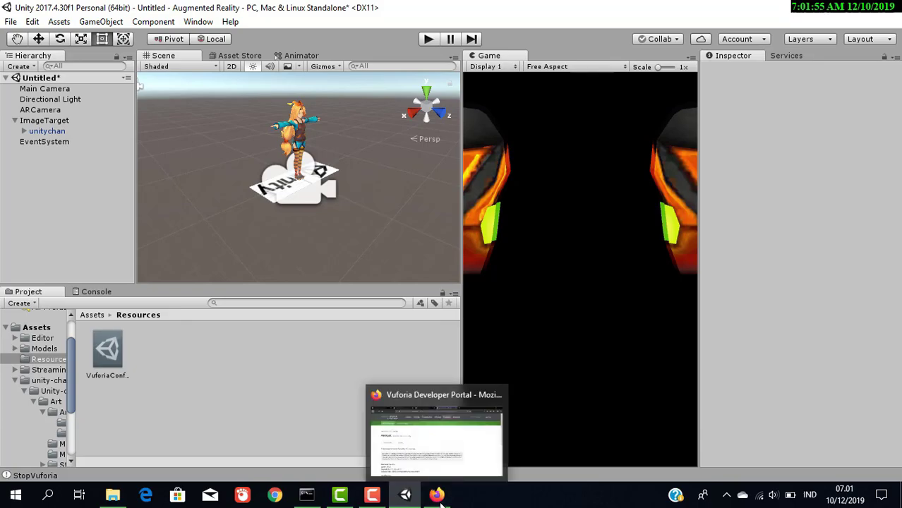